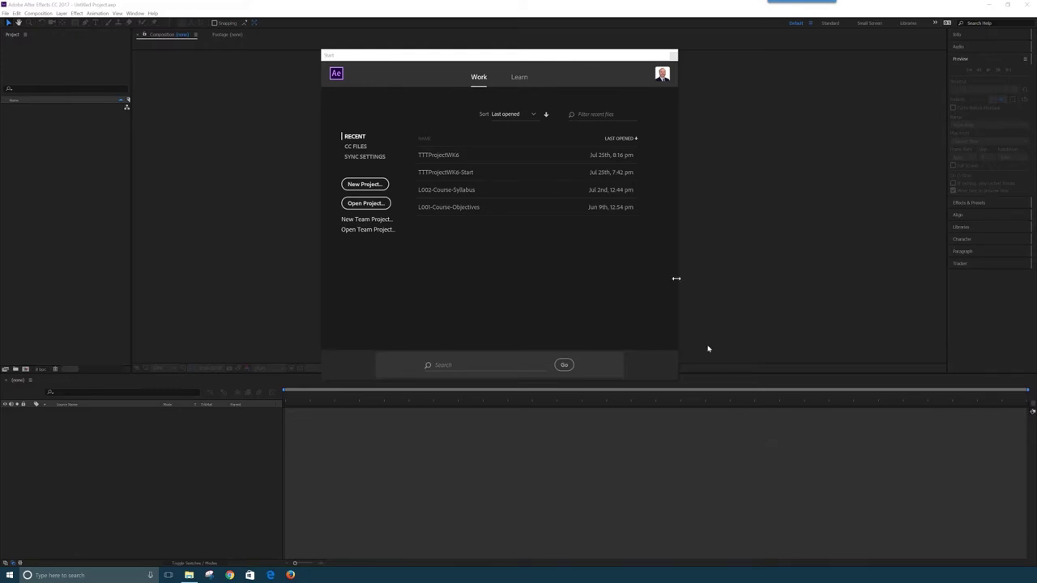
Create a new project in the Default workspace with the Preview panel collapsed
left_click(366, 186)
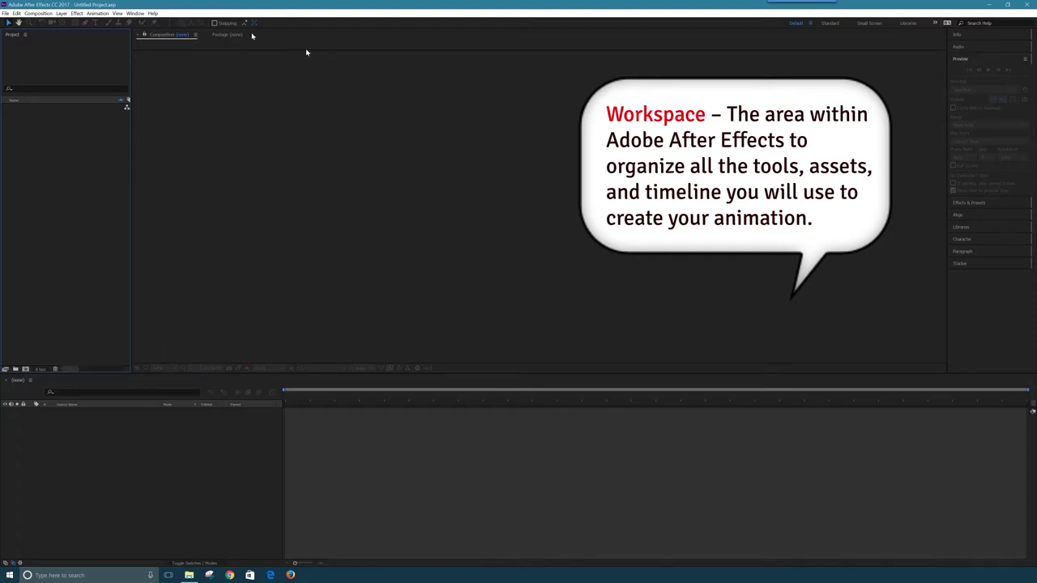
left_click(136, 14)
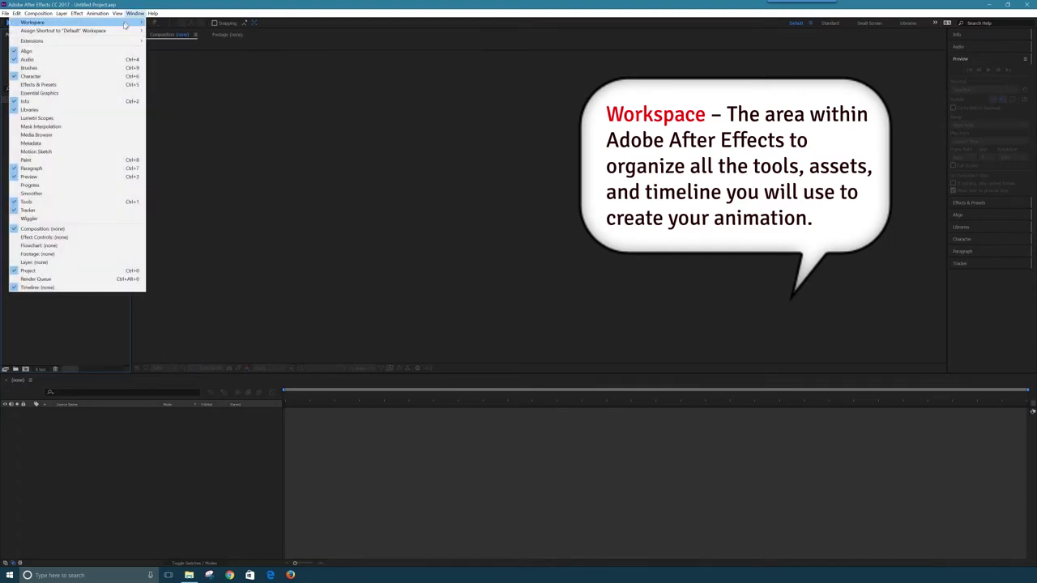
mouse_move(124, 25)
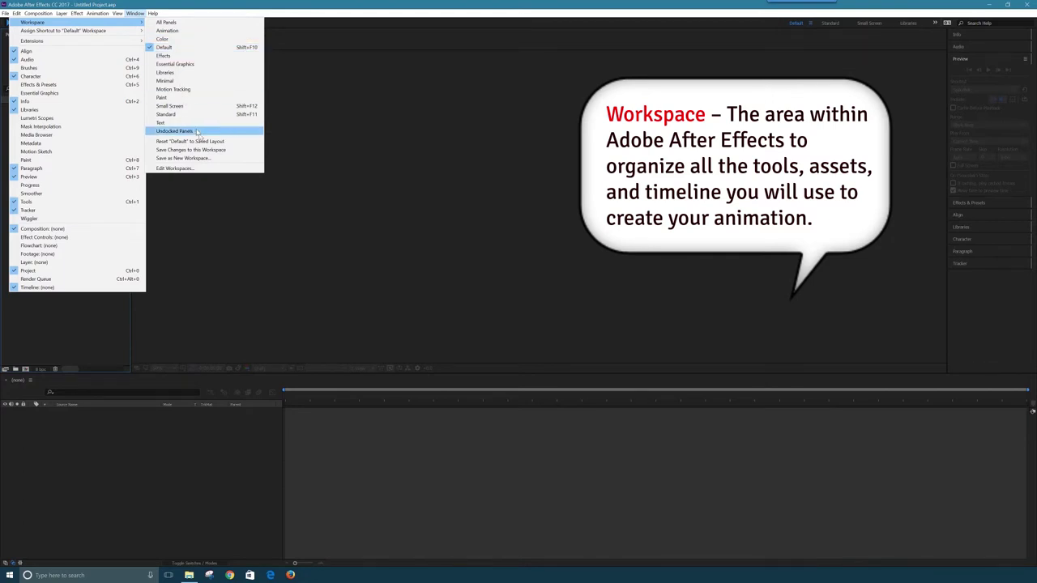
left_click(182, 48)
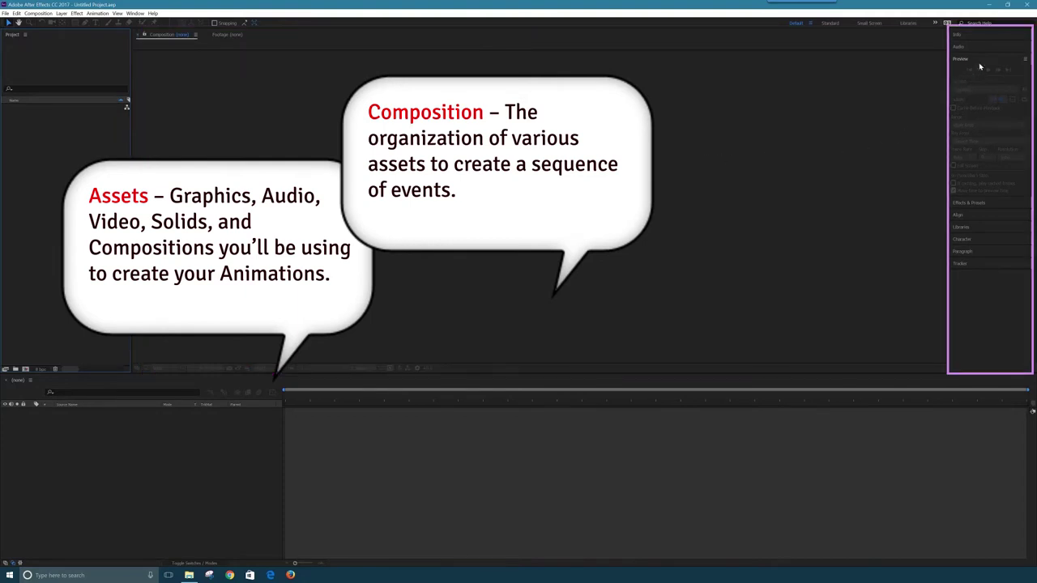
left_click(972, 63)
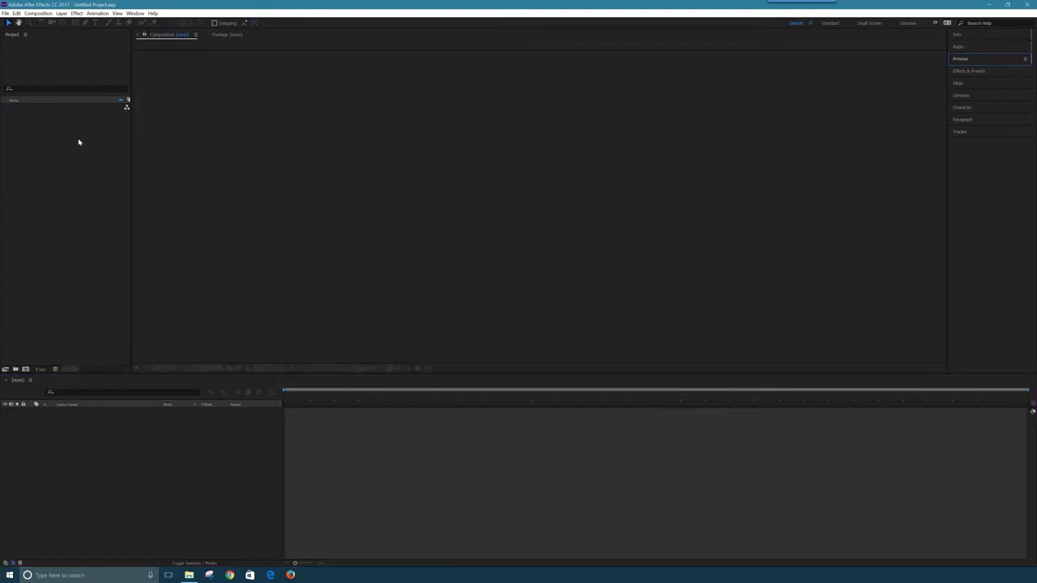
Import the Basketball PNG image from the Project Files folder as footage and check its details among the project assets
left_click(6, 14)
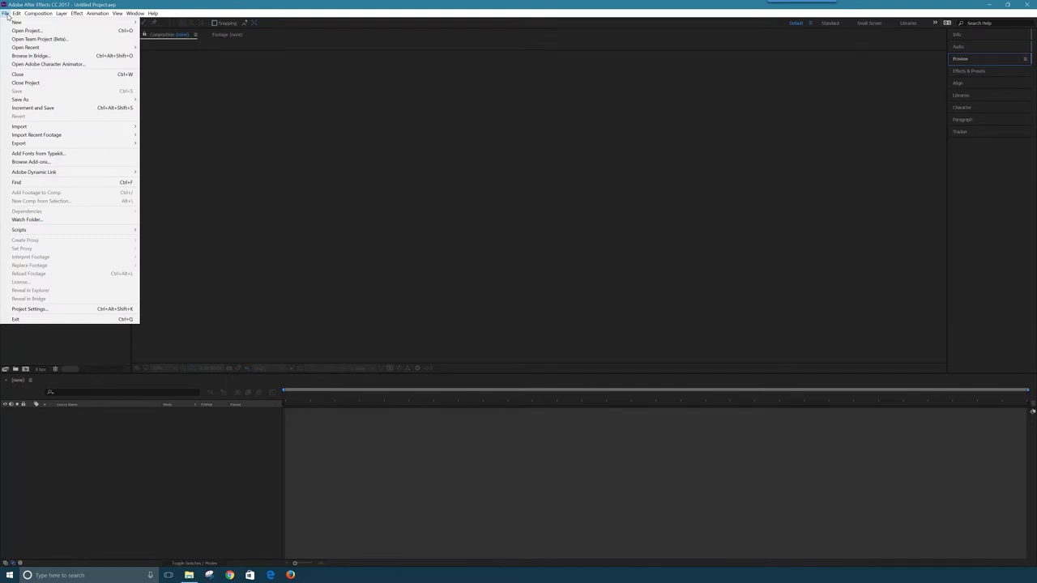
mouse_move(30, 127)
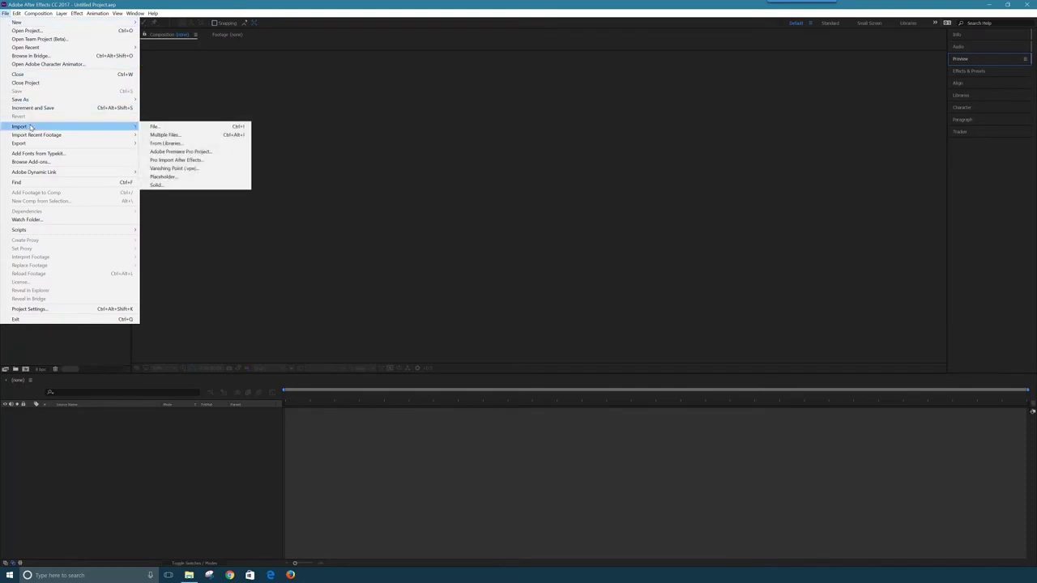
left_click(155, 126)
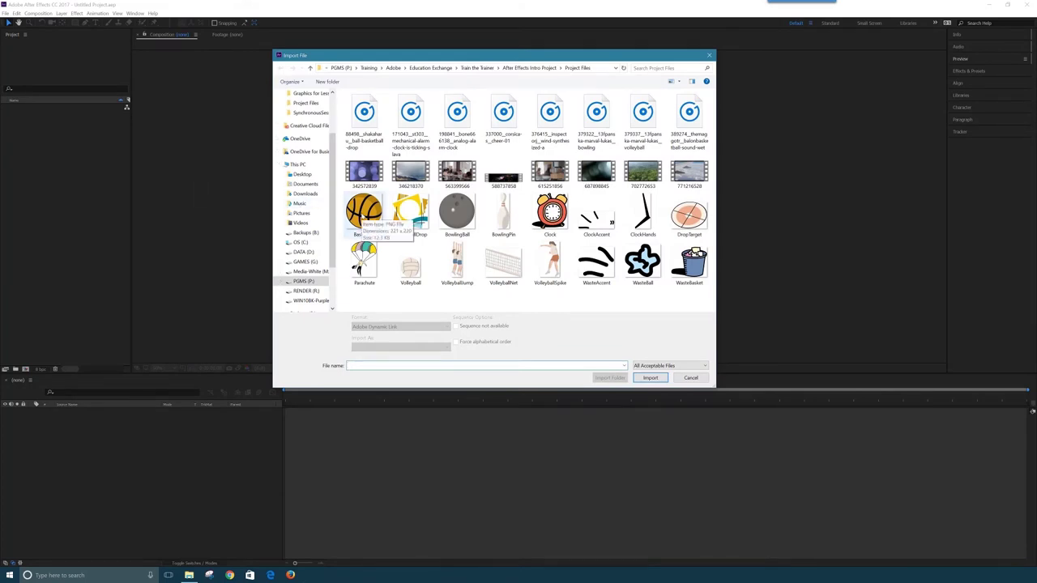
left_click(361, 217)
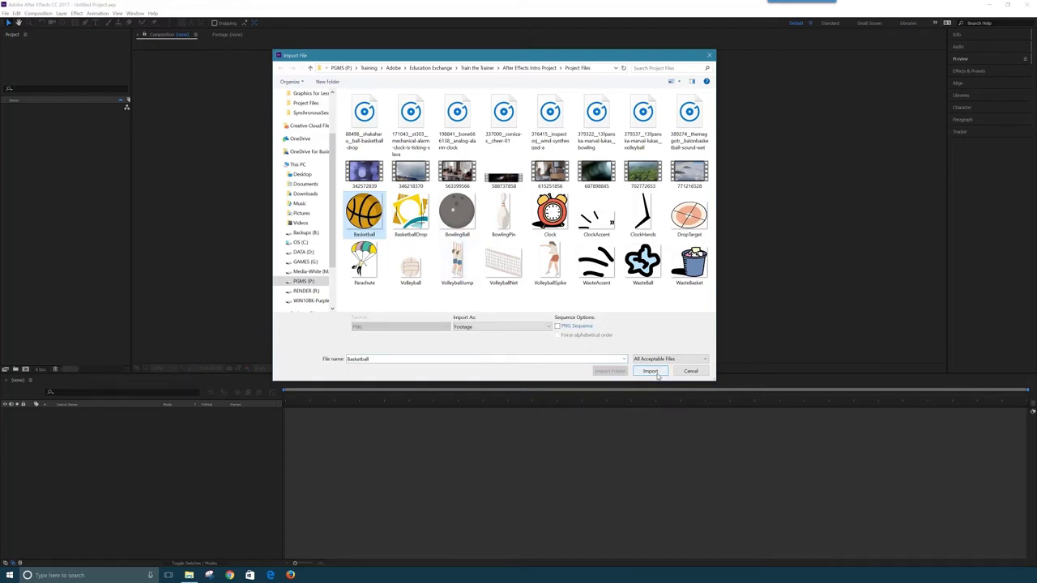
left_click(650, 371)
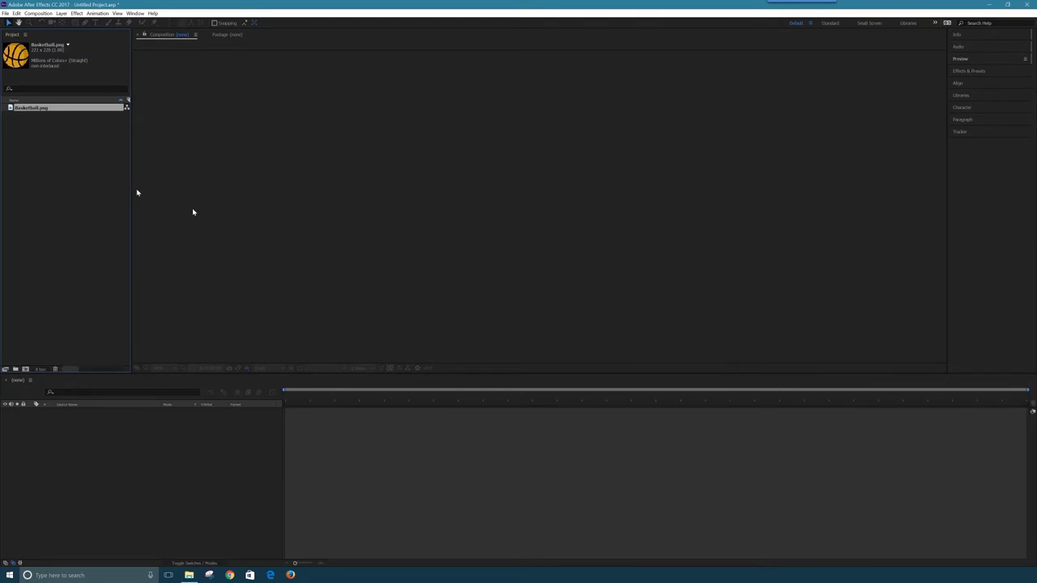
left_click(43, 138)
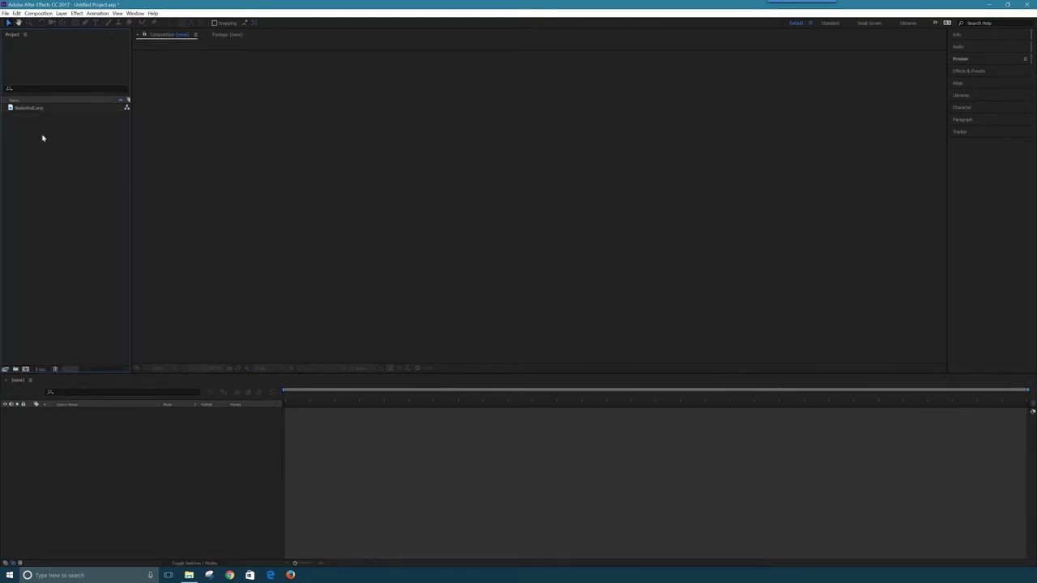
left_click(35, 109)
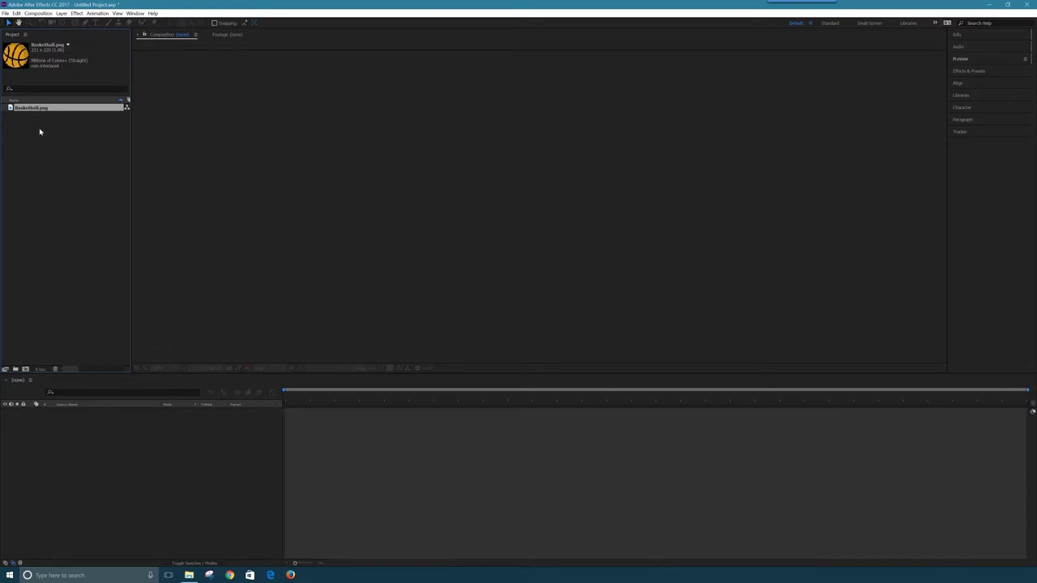
left_click(42, 147)
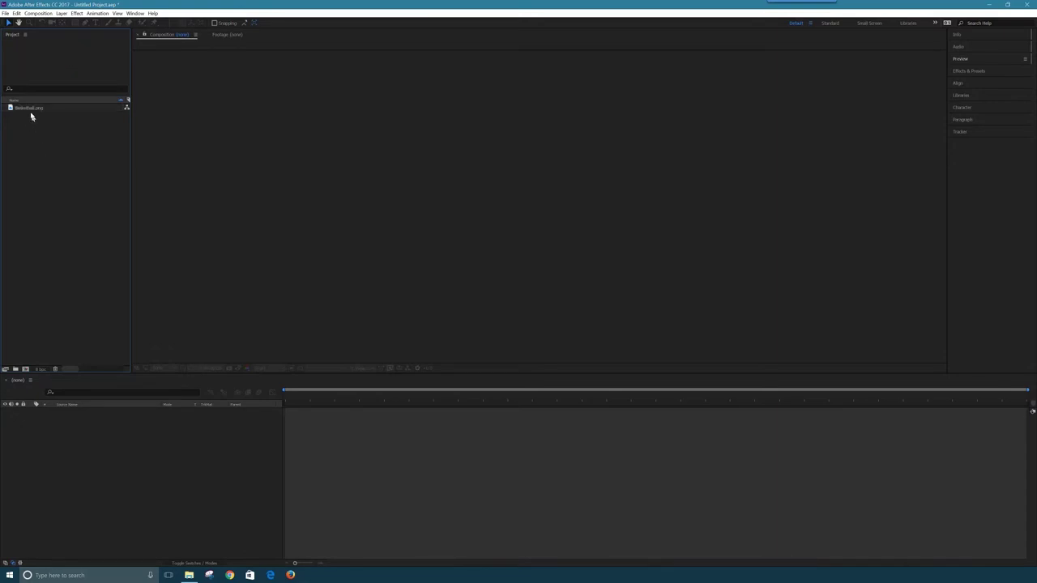
Import all the audio, video and image files in the Project Files folder, from the basketball-drop sound through WasteBasket, as footage
left_click(4, 13)
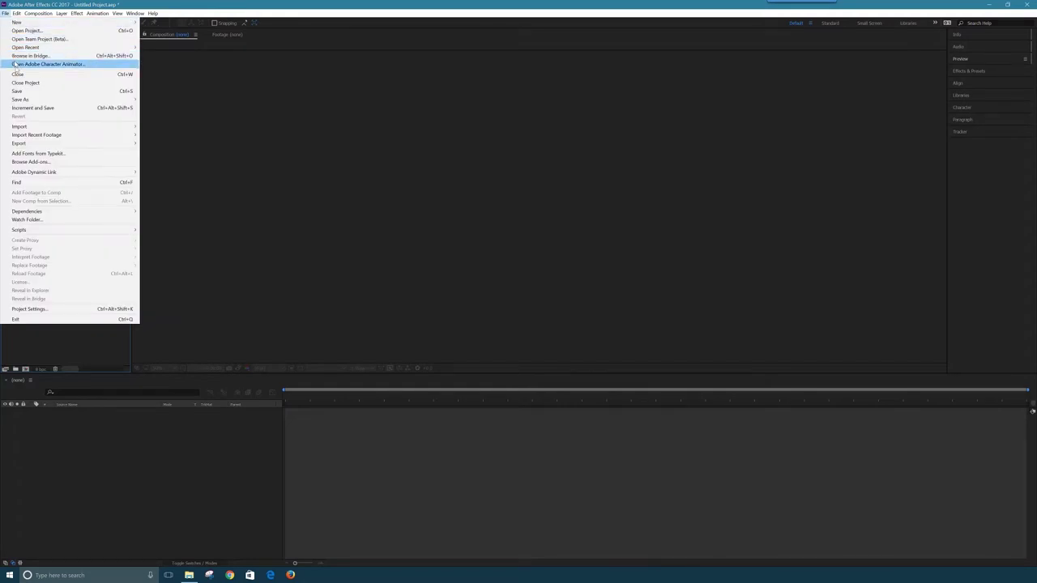
mouse_move(28, 127)
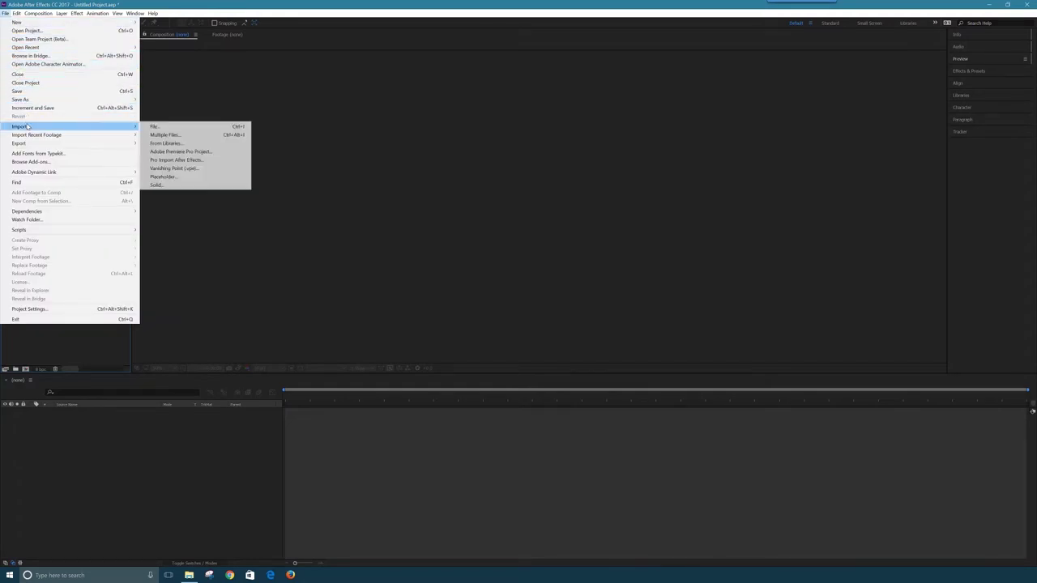
left_click(162, 128)
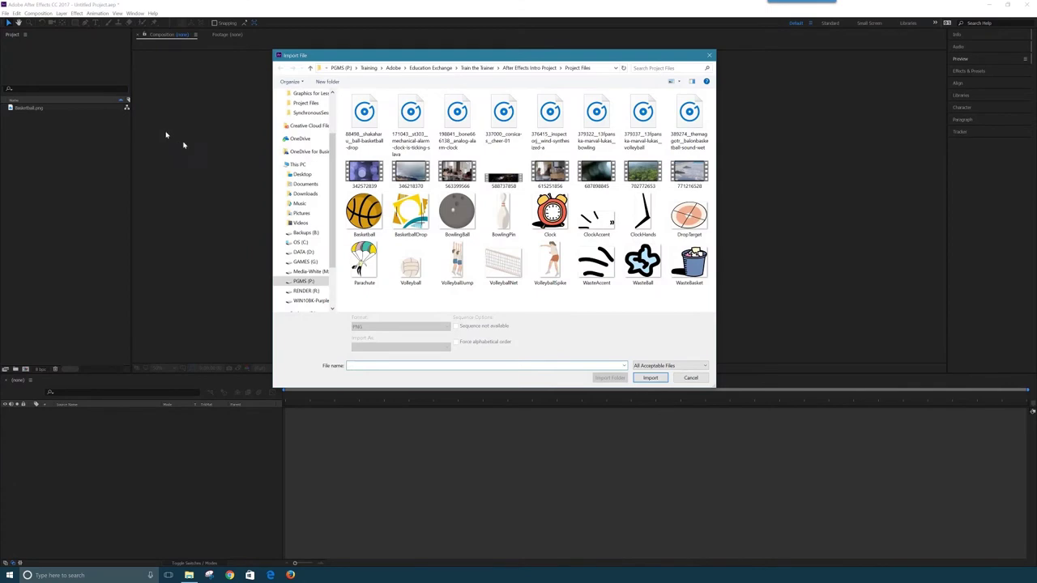
left_click(371, 119)
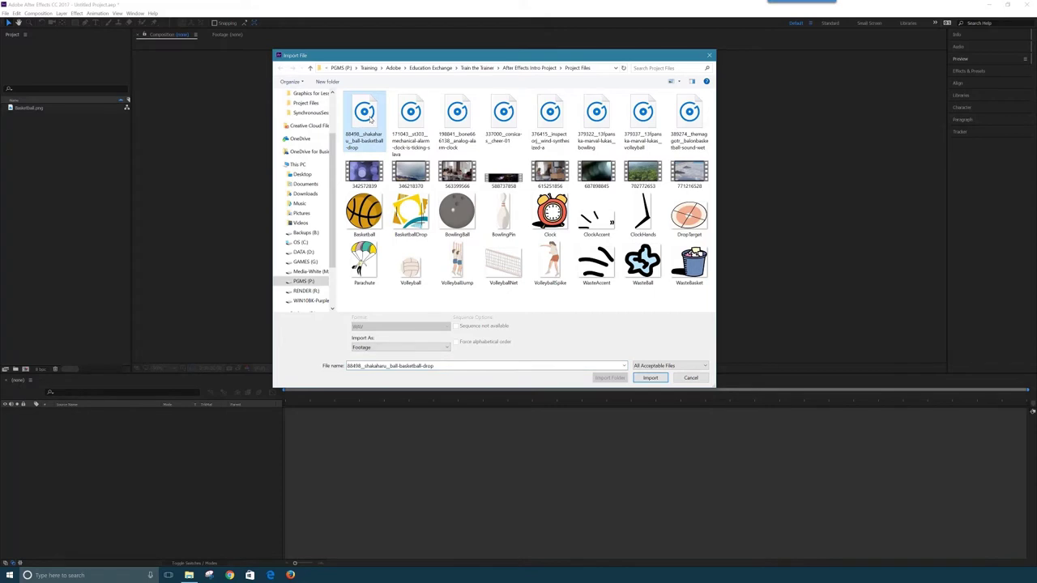
left_click(686, 279, "shift")
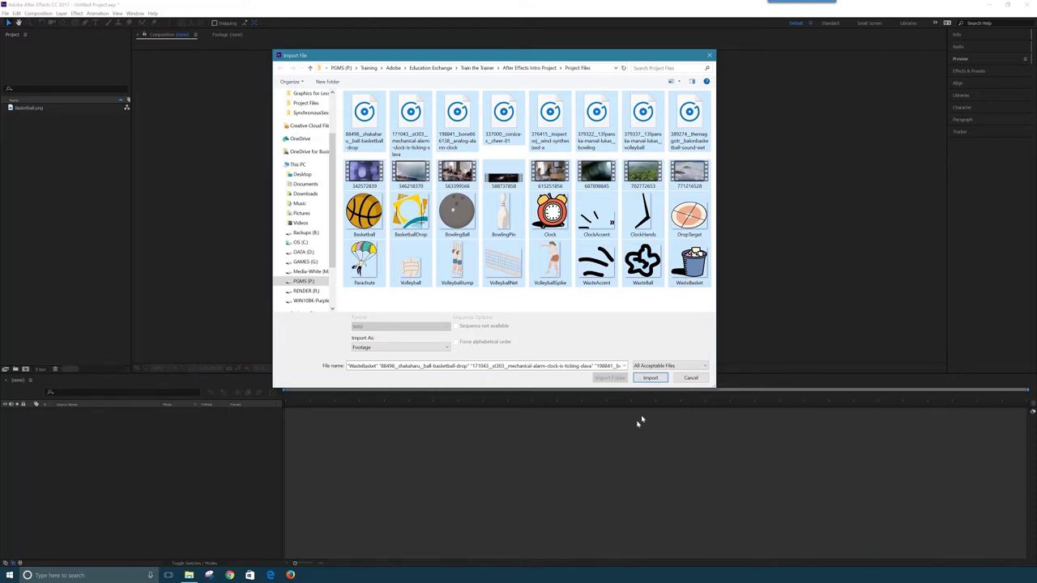
left_click(657, 380)
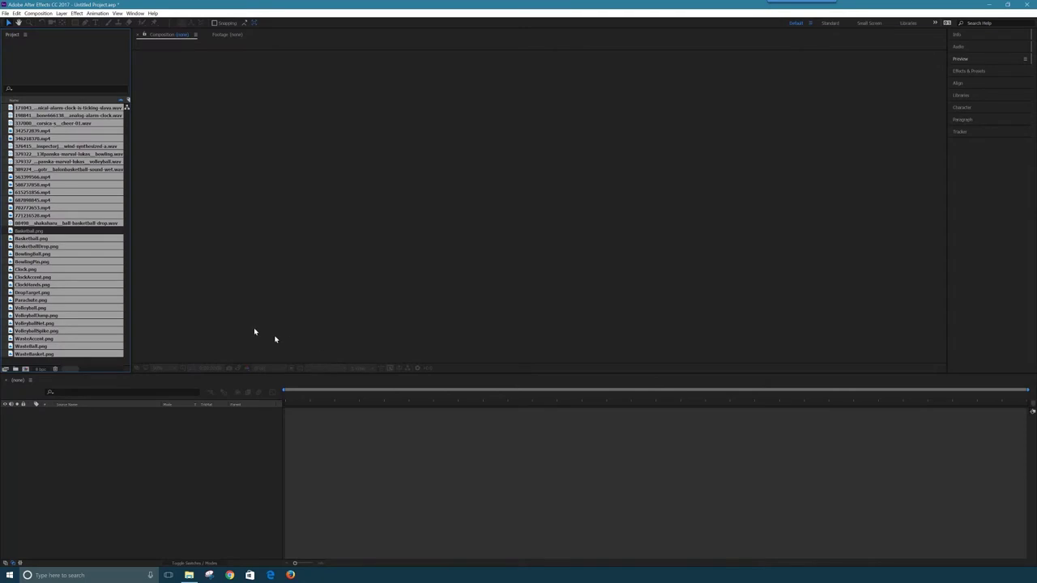
Compare the two Basketball.png assets and delete the duplicate from the project
left_click(49, 231)
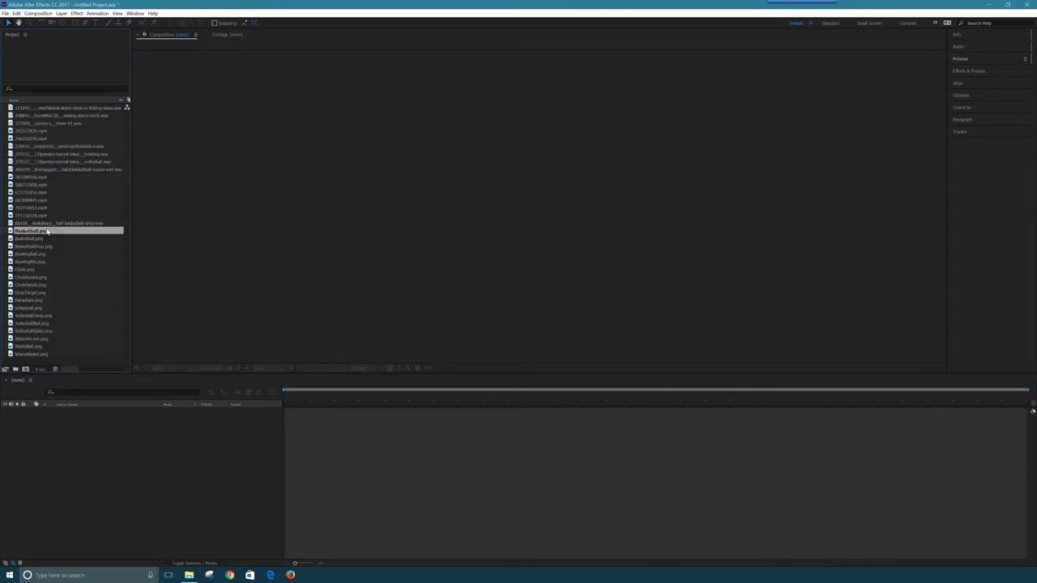
left_click(36, 238)
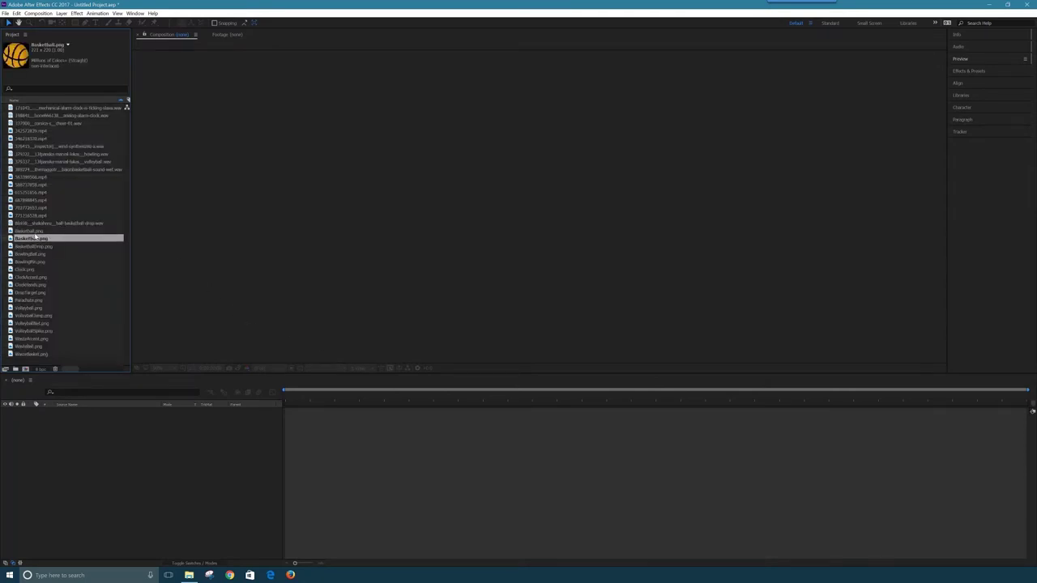
left_click(40, 232)
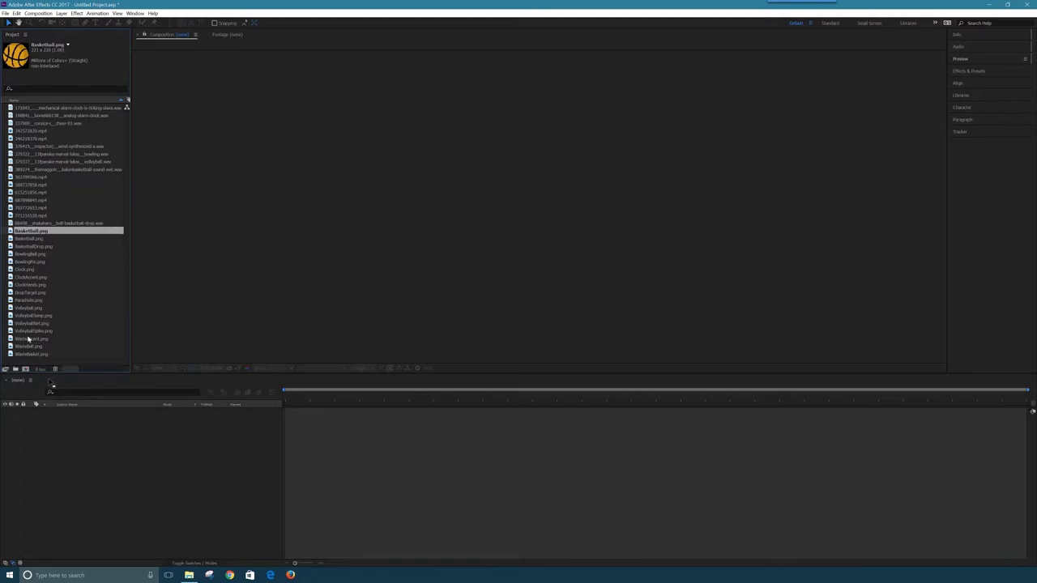
left_click(54, 369)
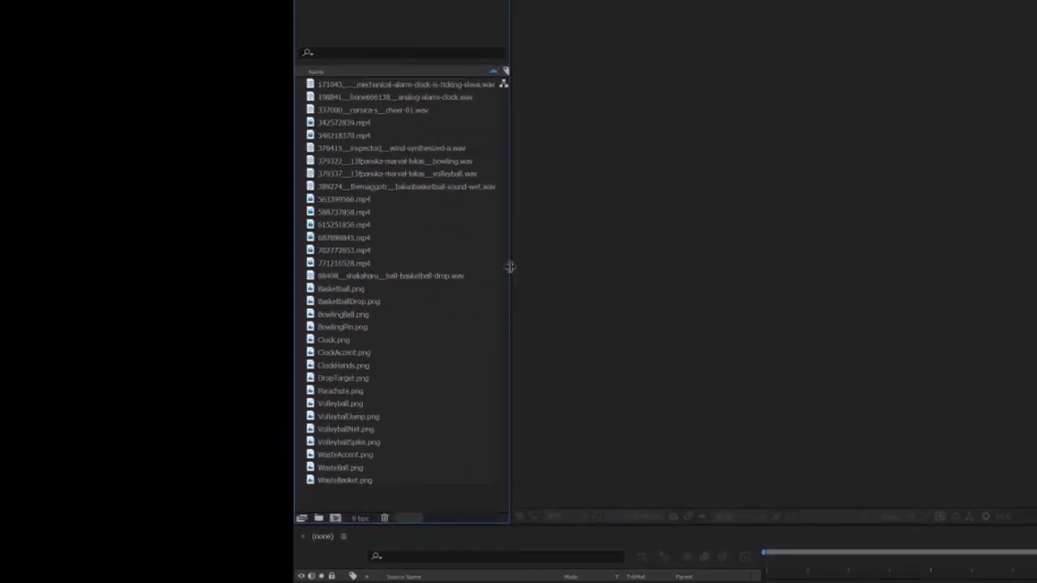
Widen the project asset list to reveal the Type and Size columns, and create a folder named Audio
left_click_drag(510, 276, 642, 259)
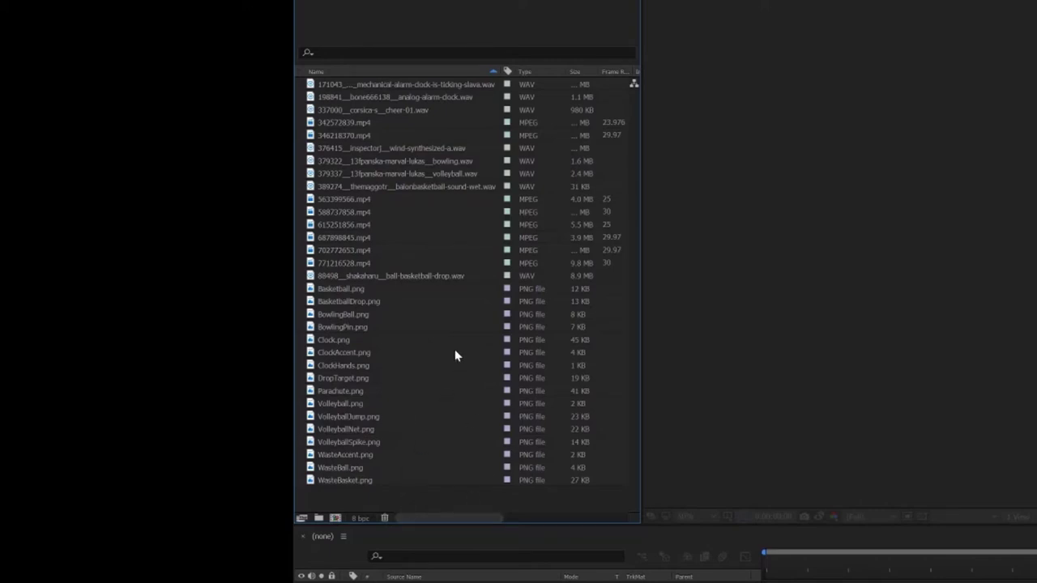
left_click(318, 519)
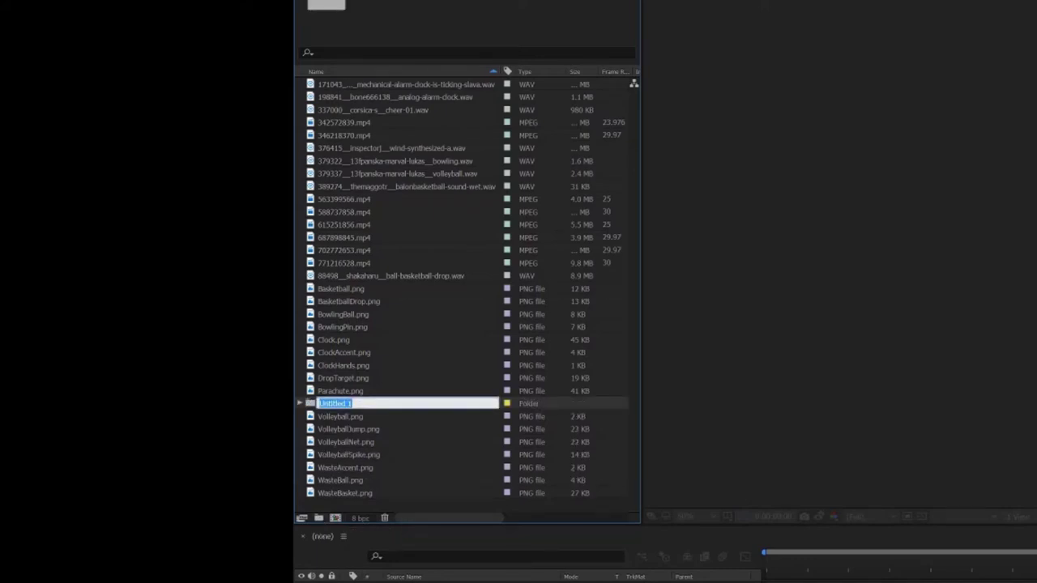
type("Audio")
key("Return")
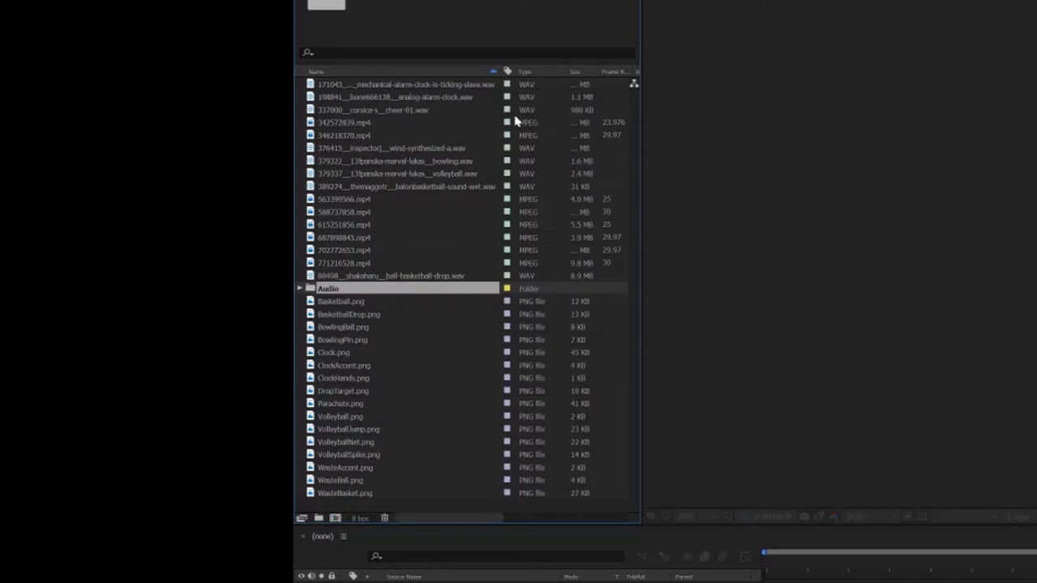
Move all the WAV files in the project into the Audio folder and collapse the folder
left_click(423, 84)
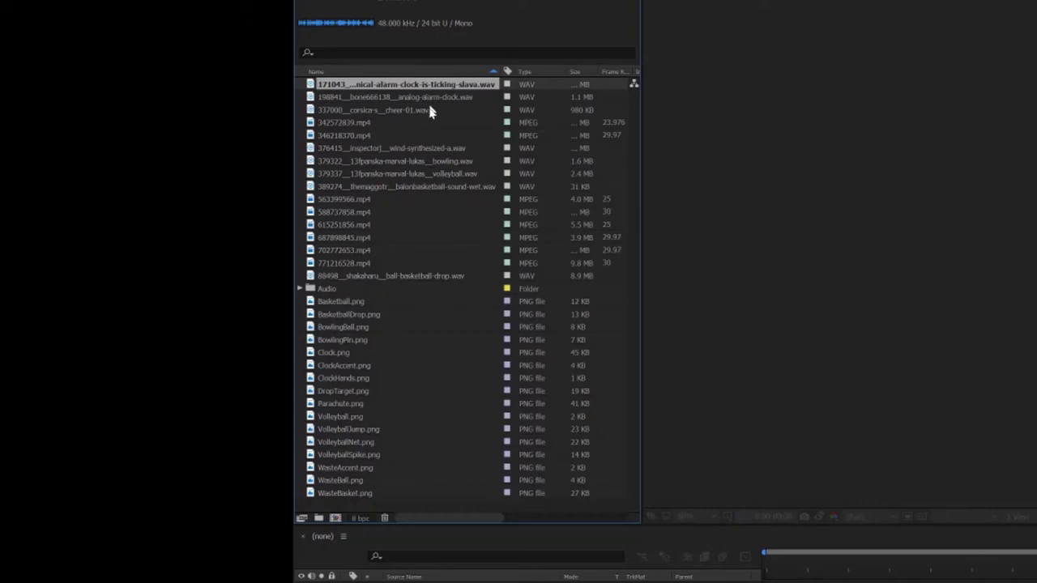
left_click(428, 111, "shift")
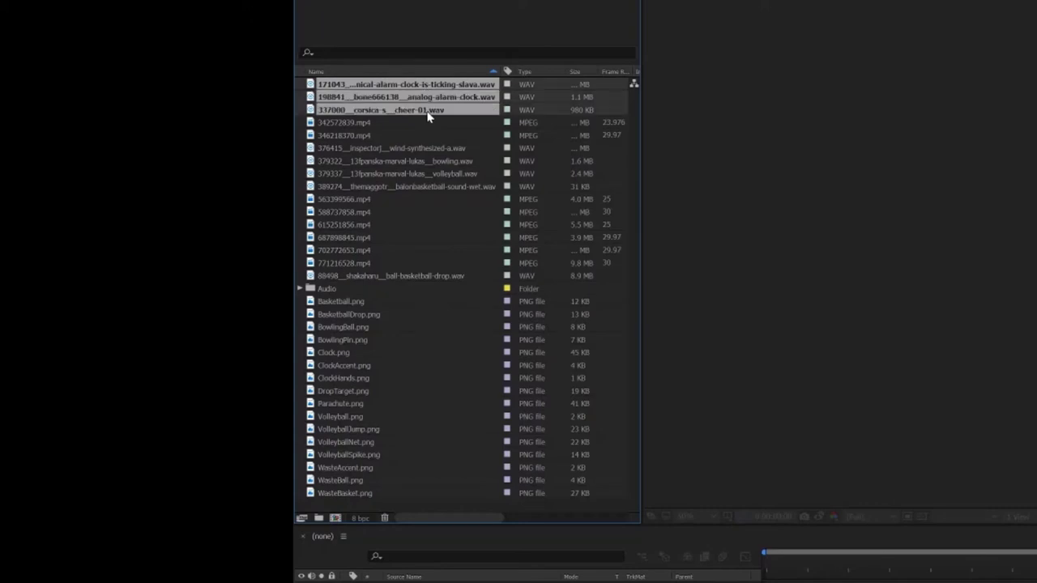
left_click_drag(429, 116, 336, 296)
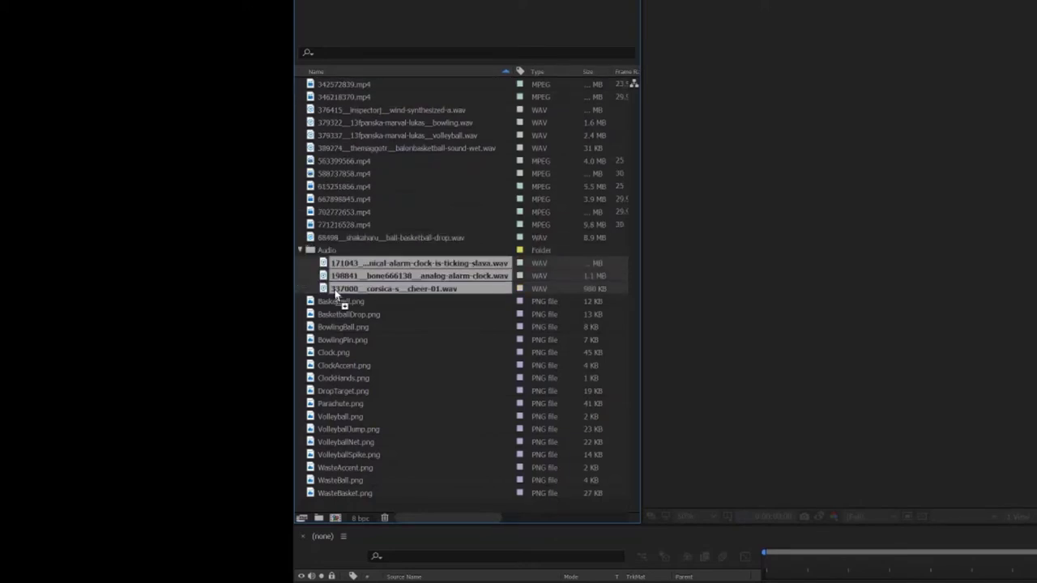
left_click(392, 113)
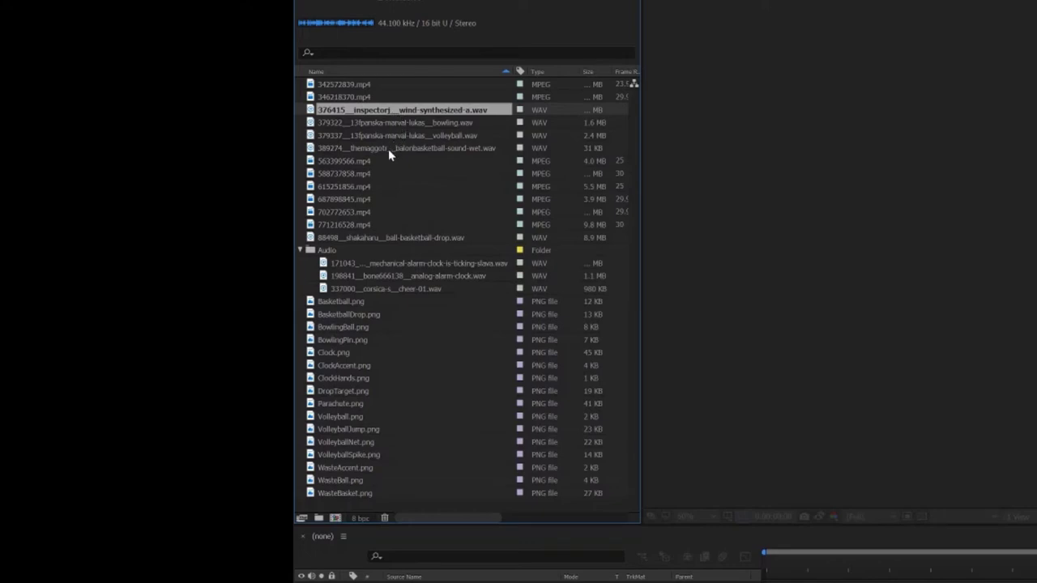
left_click(388, 151, "shift")
left_click_drag(388, 151, 335, 254)
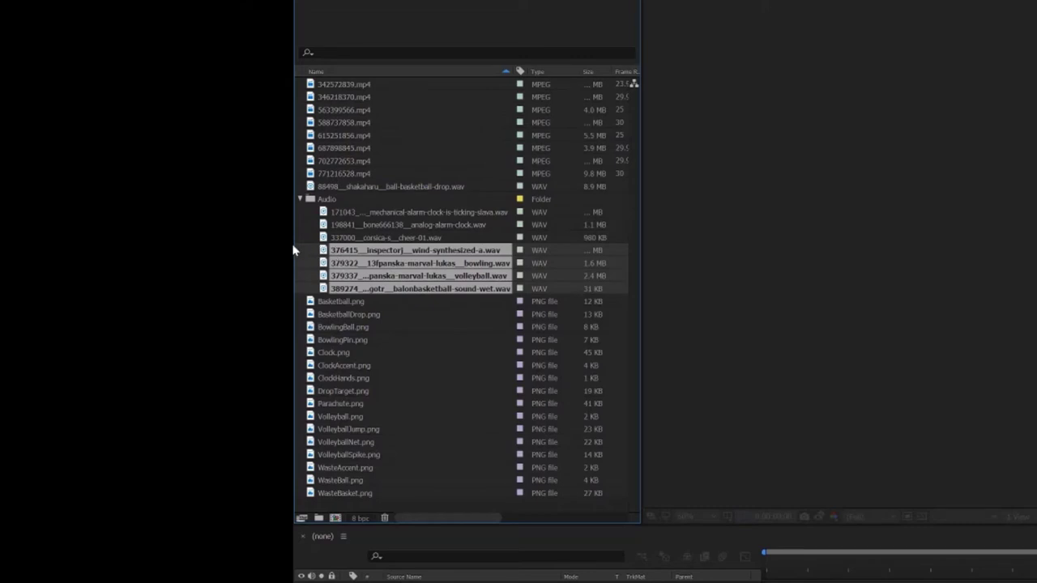
left_click_drag(421, 188, 340, 207)
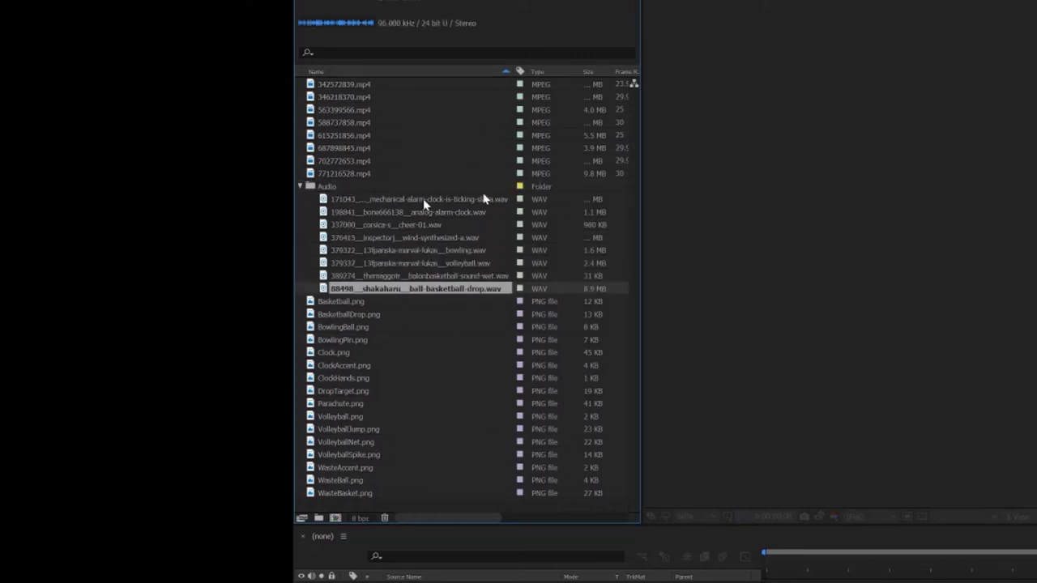
left_click(301, 187)
left_click(300, 187)
left_click(300, 188)
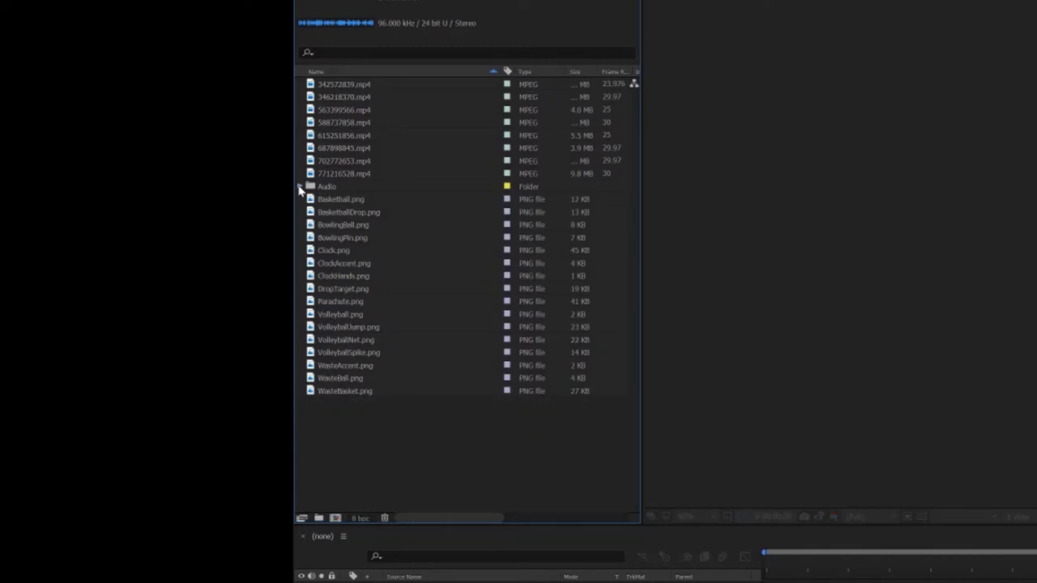
left_click(301, 187)
left_click(301, 187)
Create a second project folder named Movies
left_click(318, 518)
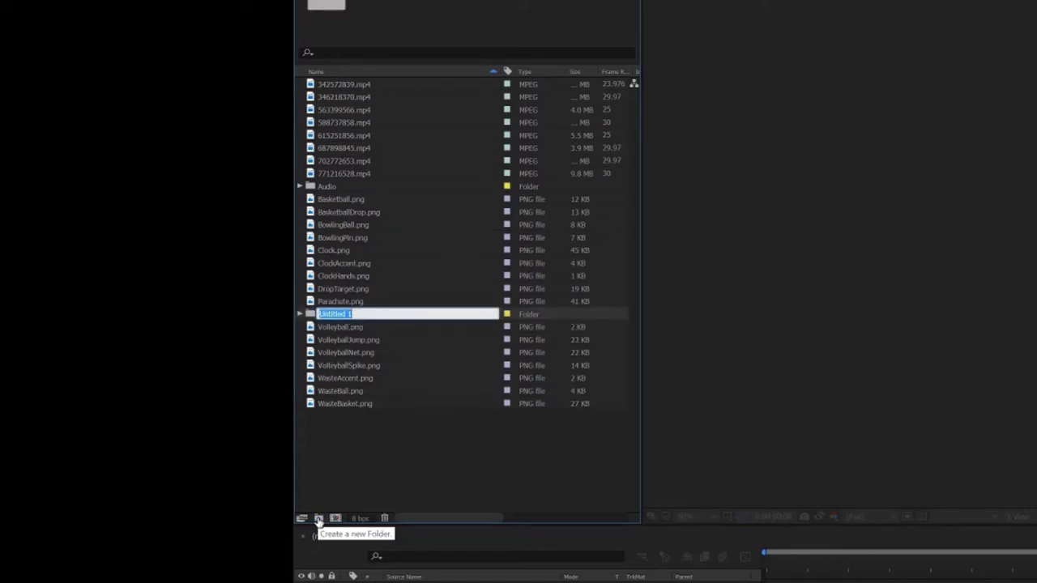
type("Movies")
key("Return")
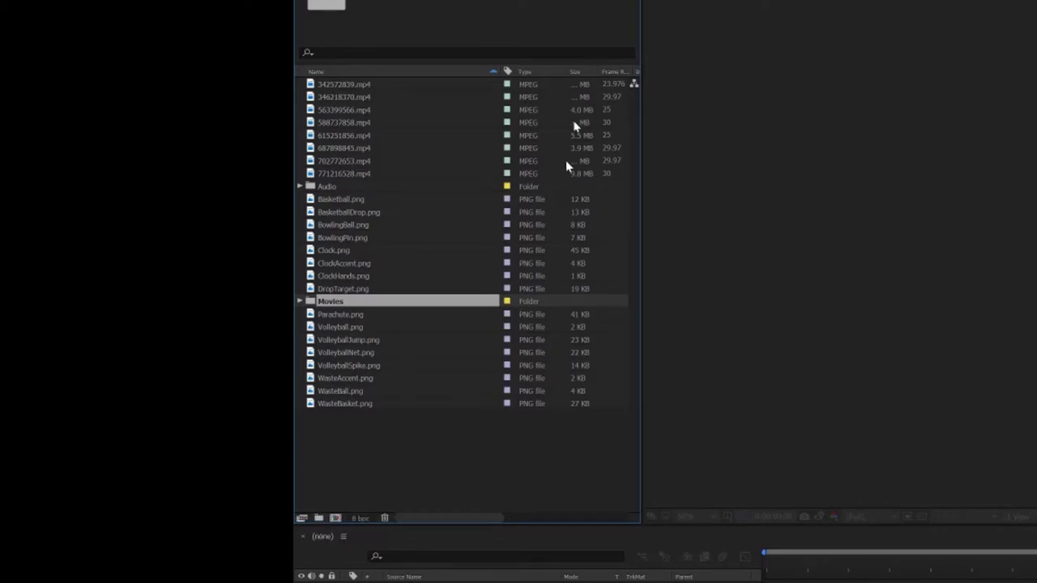
Move all the MP4 files in the project into the Movies folder
left_click(353, 85)
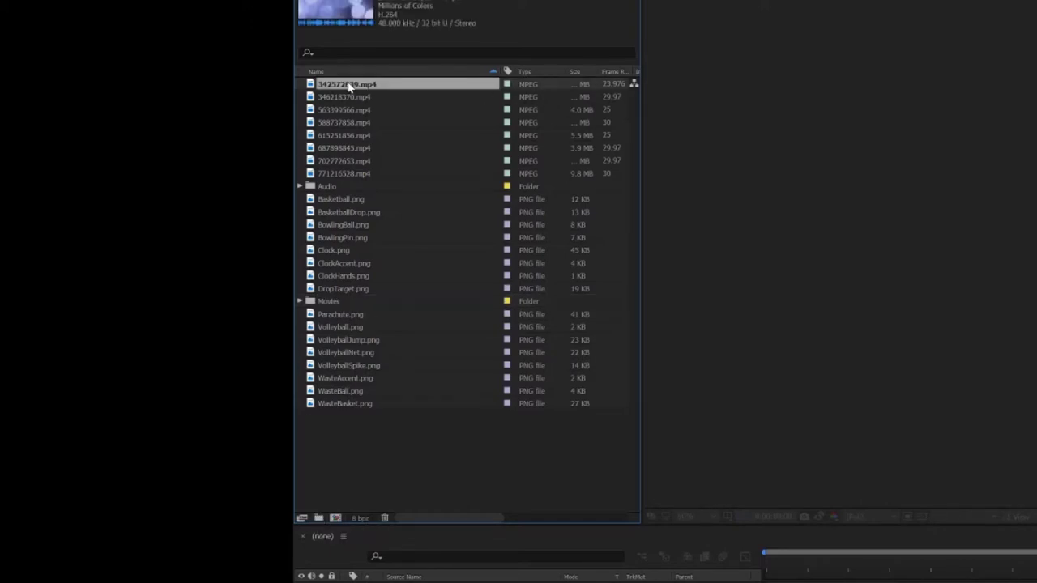
left_click(348, 173, "shift")
left_click_drag(348, 173, 322, 302)
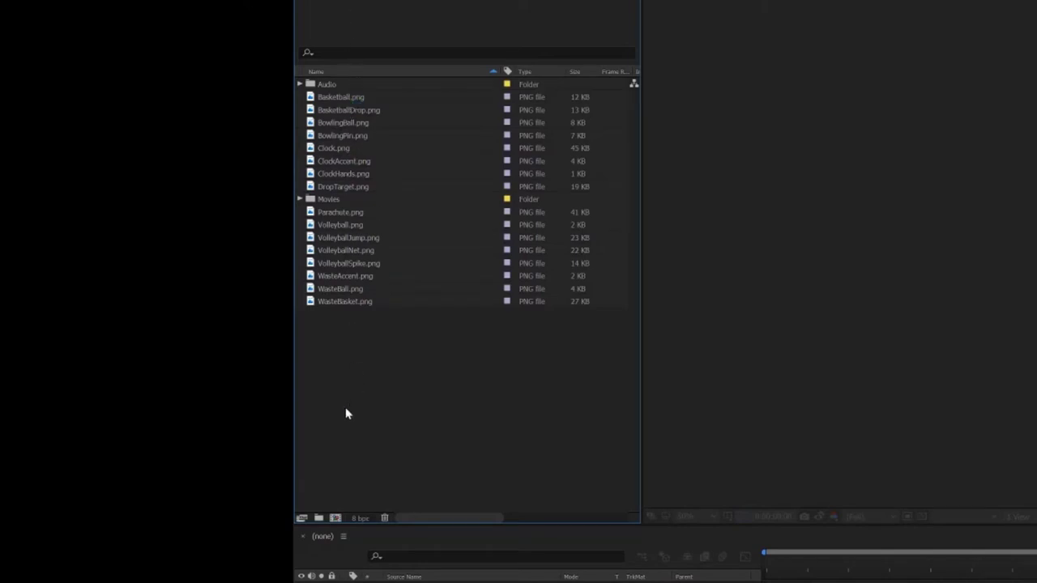
Create a project folder named Graphics
left_click(318, 518)
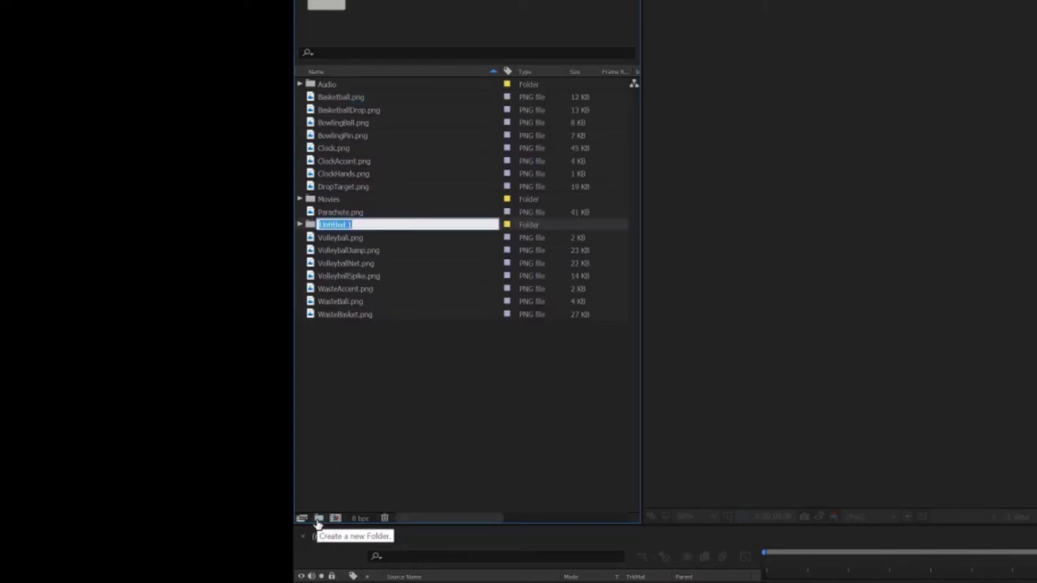
type("Graphics")
key("Return")
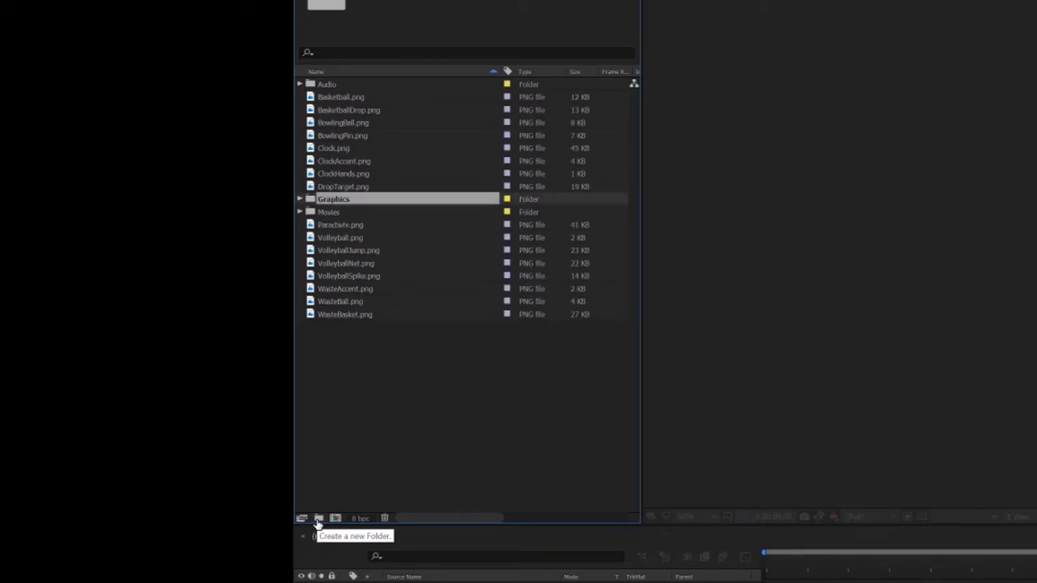
Move all the PNG files, from Basketball.png through WasteBasket.png, into the Graphics folder
left_click(354, 100)
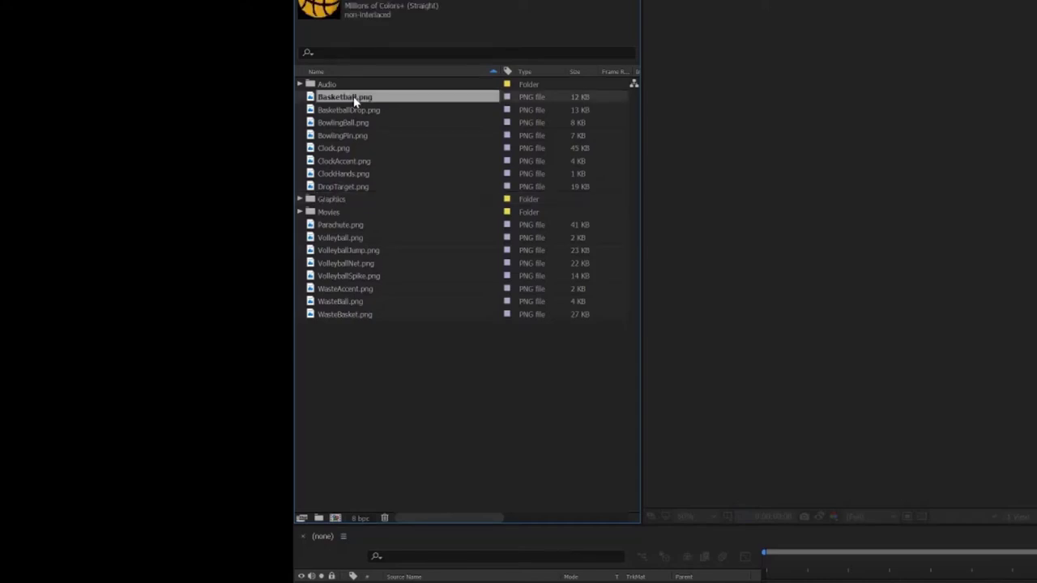
left_click(350, 188, "shift")
left_click_drag(358, 186, 339, 199)
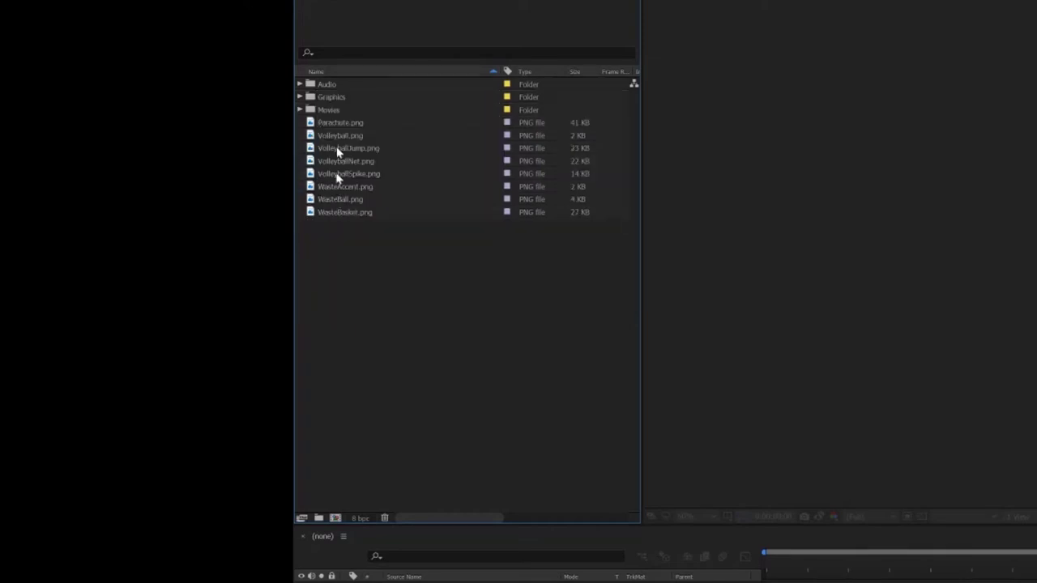
left_click(338, 125)
left_click(342, 211, "shift")
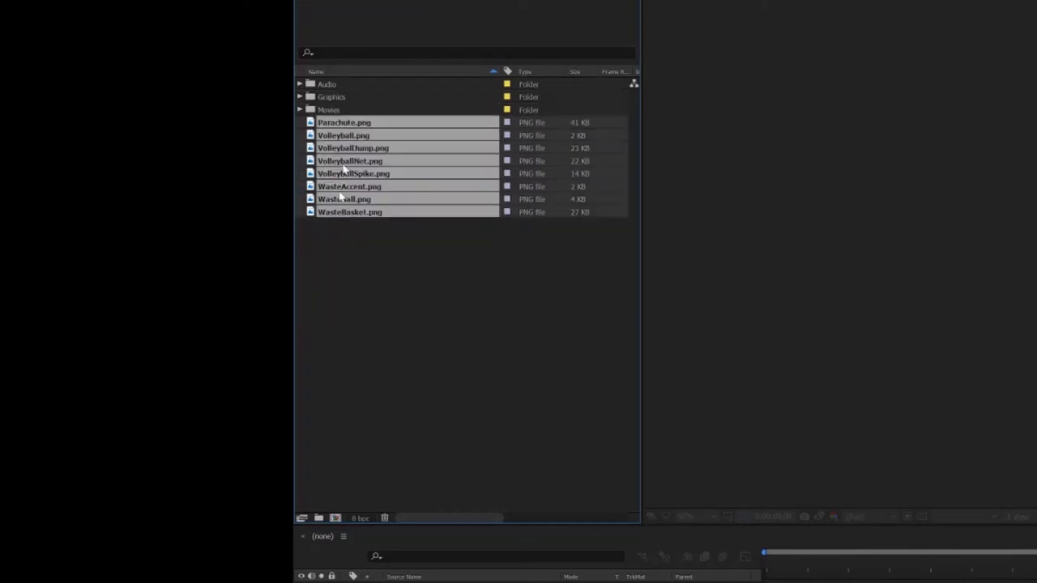
left_click_drag(351, 126, 336, 96)
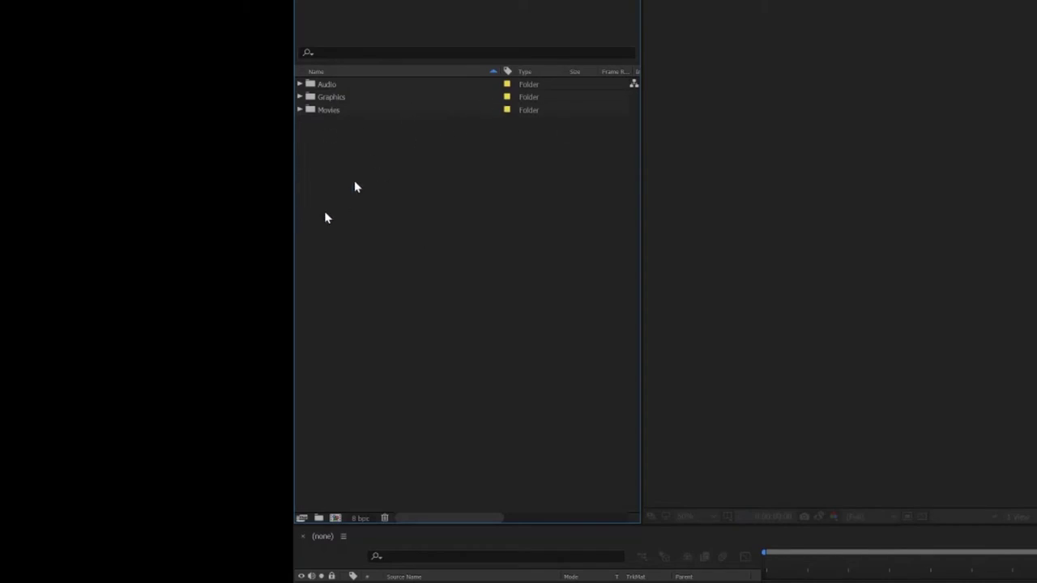
Check the contents of the Movies, Graphics and Audio folders, collapsing each one after viewing
left_click(300, 110)
left_click(301, 110)
left_click(300, 97)
left_click(301, 98)
left_click(300, 84)
left_click(300, 84)
Create a project folder named Compositions
left_click(319, 519)
type("Compositions")
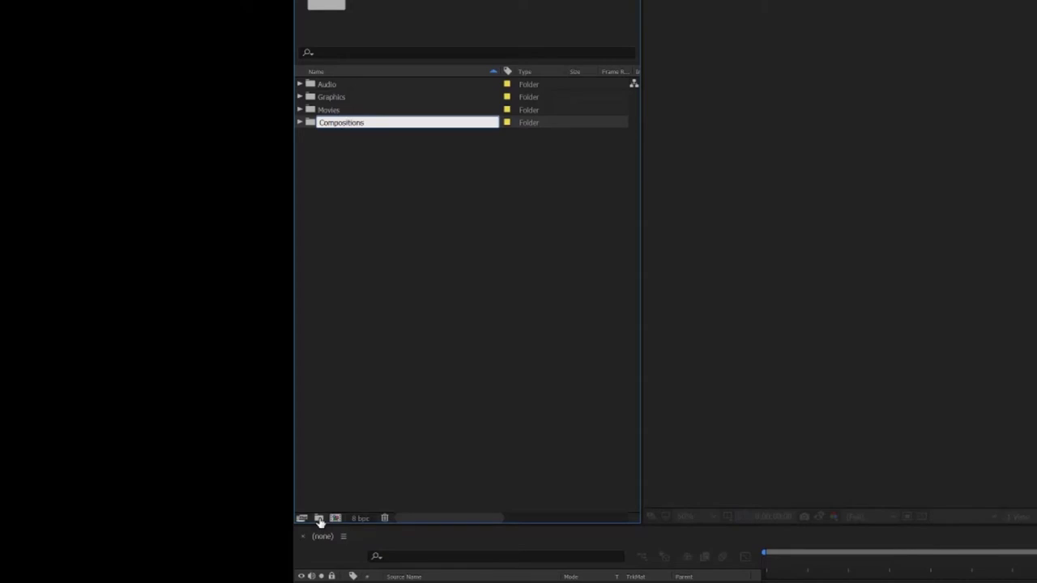
key("Return")
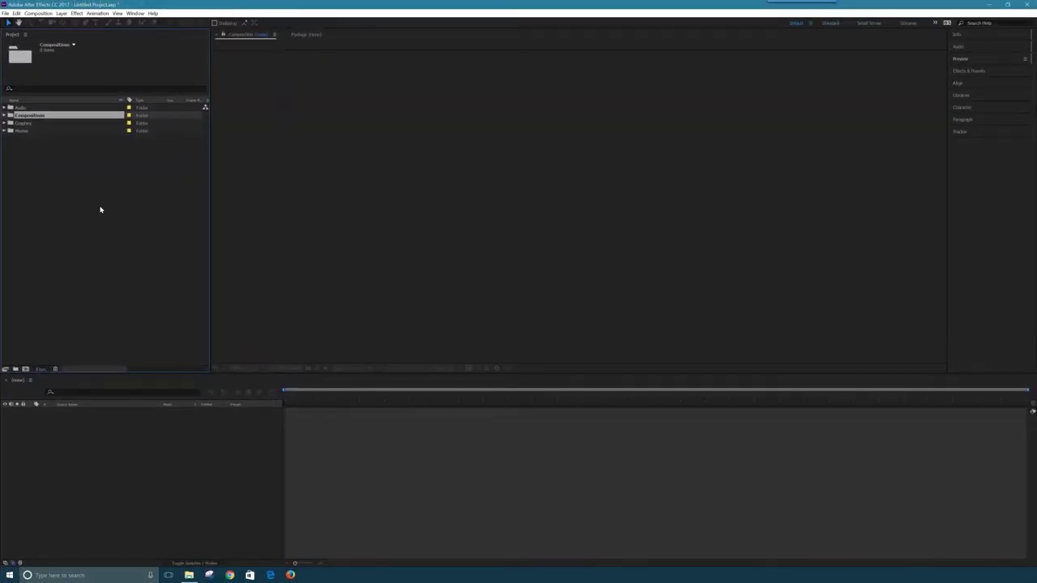
Save the project as AEDemo in the Project Files folder
left_click(97, 209)
left_click(5, 13)
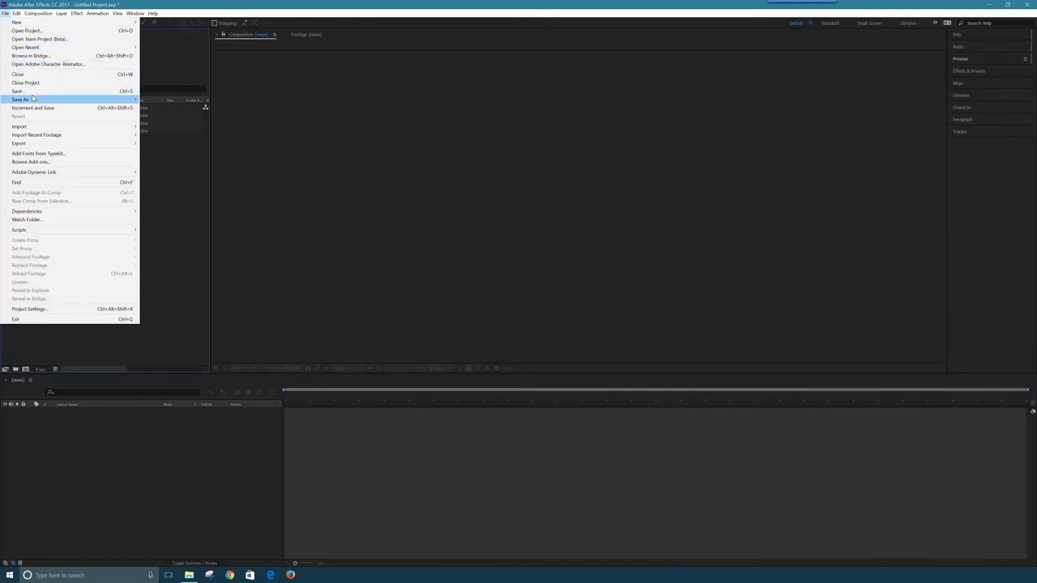
mouse_move(32, 100)
left_click(160, 101)
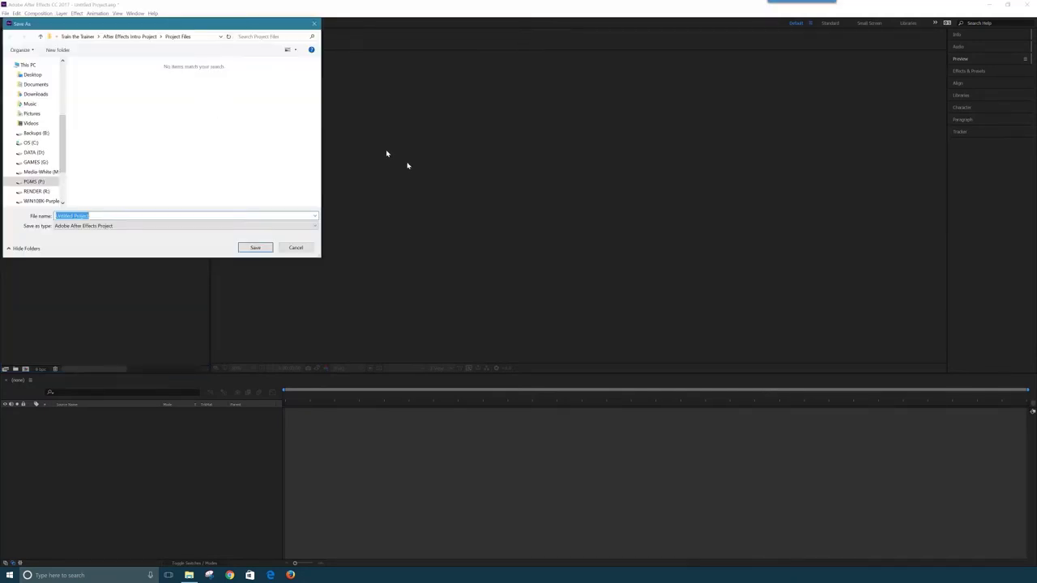
left_click_drag(149, 16, 474, 60)
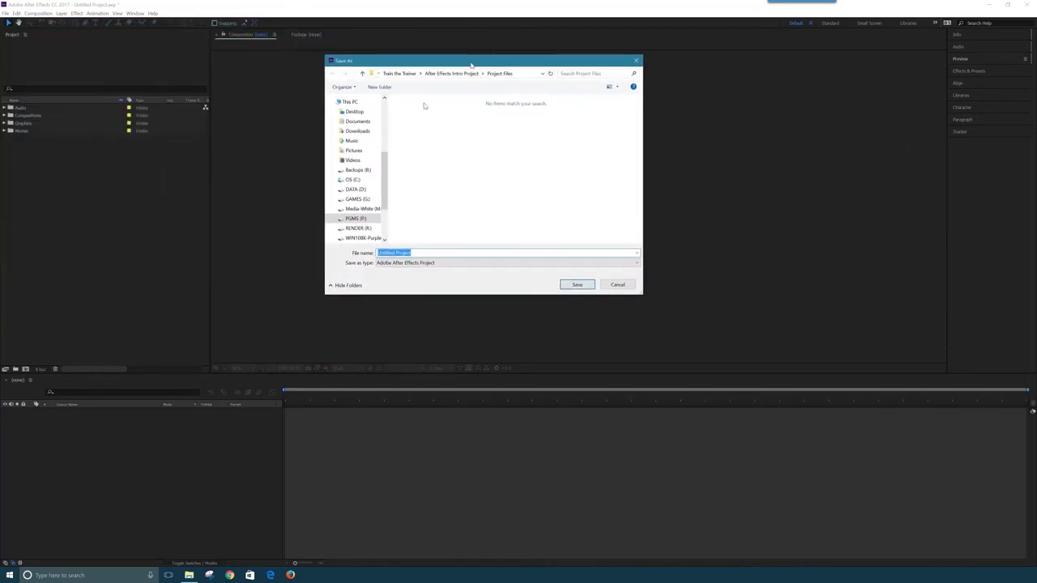
type("AEDemo")
left_click(577, 285)
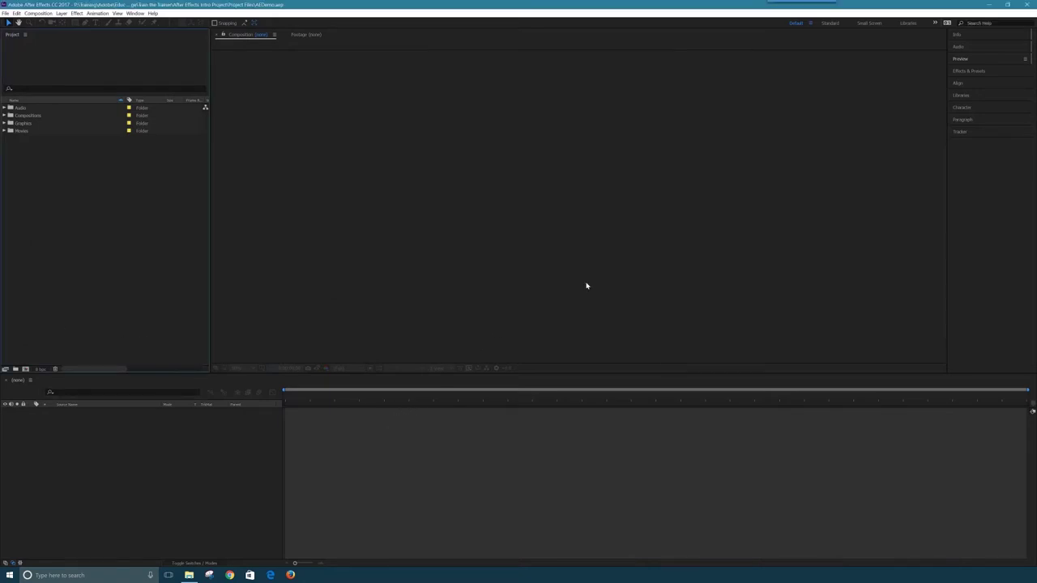
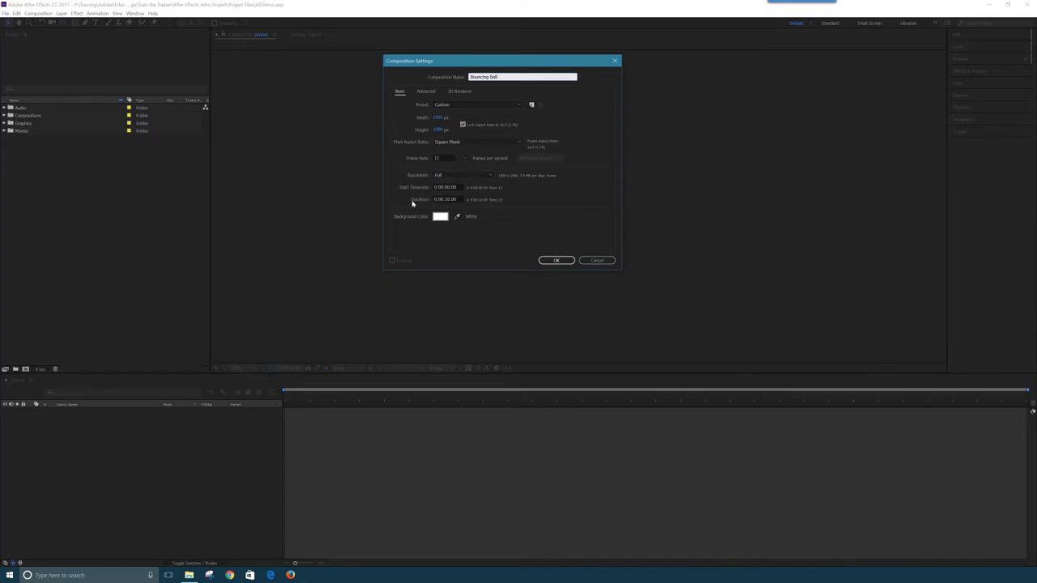
Create the Bouncing Ball composition with a 10-second duration and set its viewer magnification to Fit up to 100%
left_click_drag(448, 205, 448, 205)
left_click(444, 199)
double_click(447, 199)
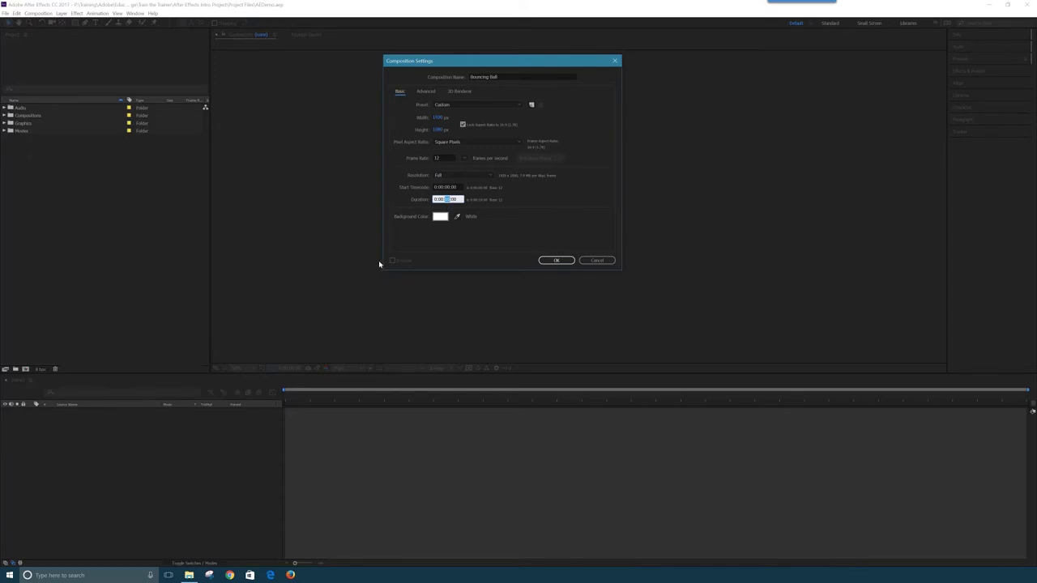
type("3")
key("Return")
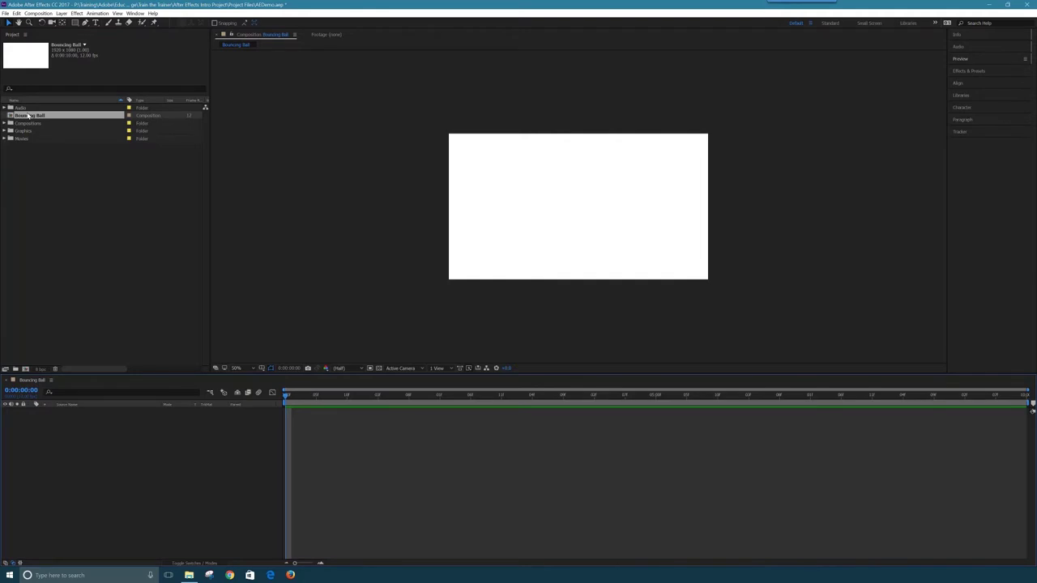
left_click(254, 371)
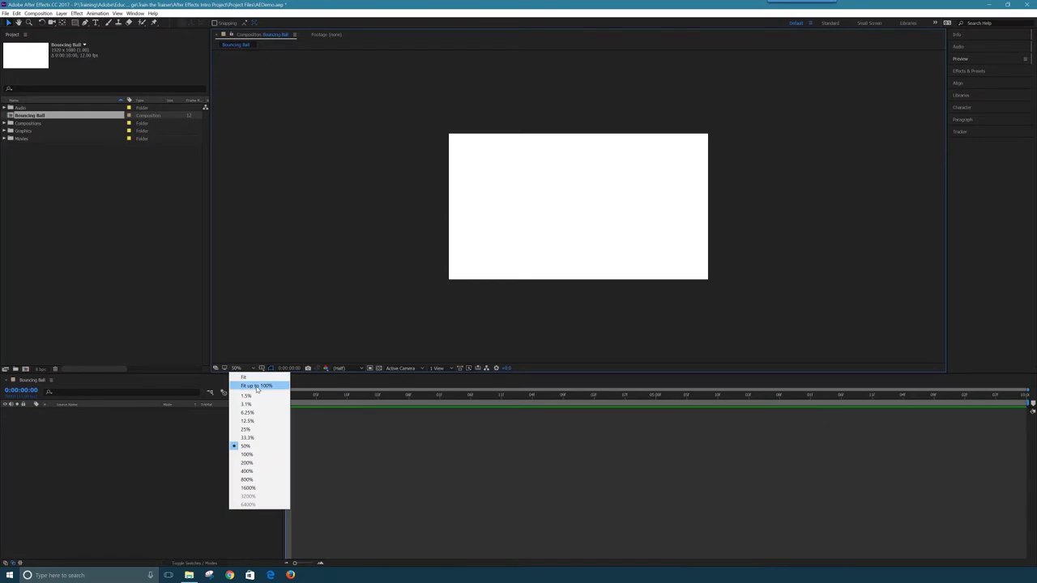
left_click(257, 387)
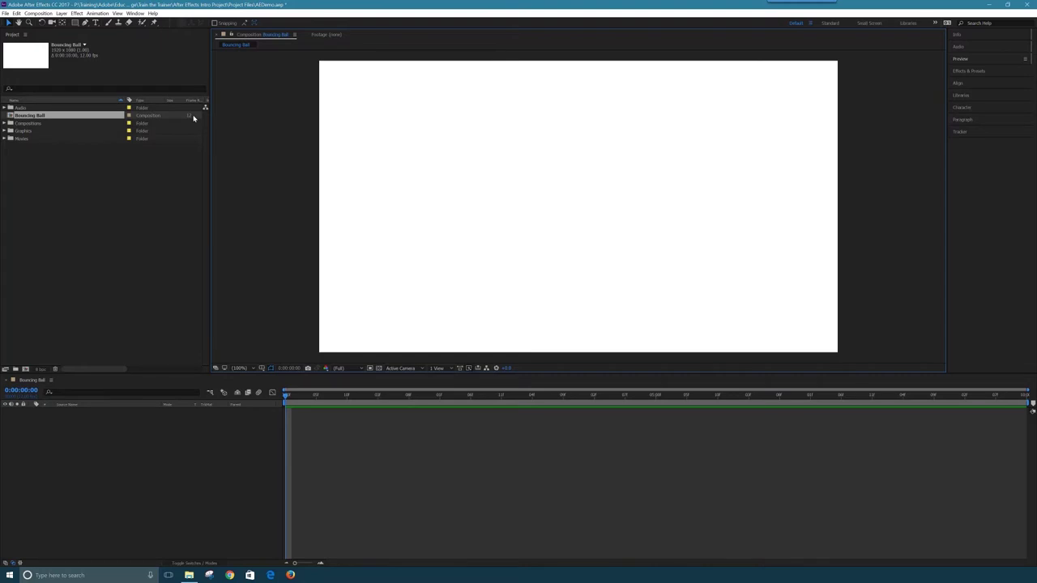
Move the Bouncing Ball composition into the Compositions folder, check that it is inside, and collapse the folder
left_click(38, 117)
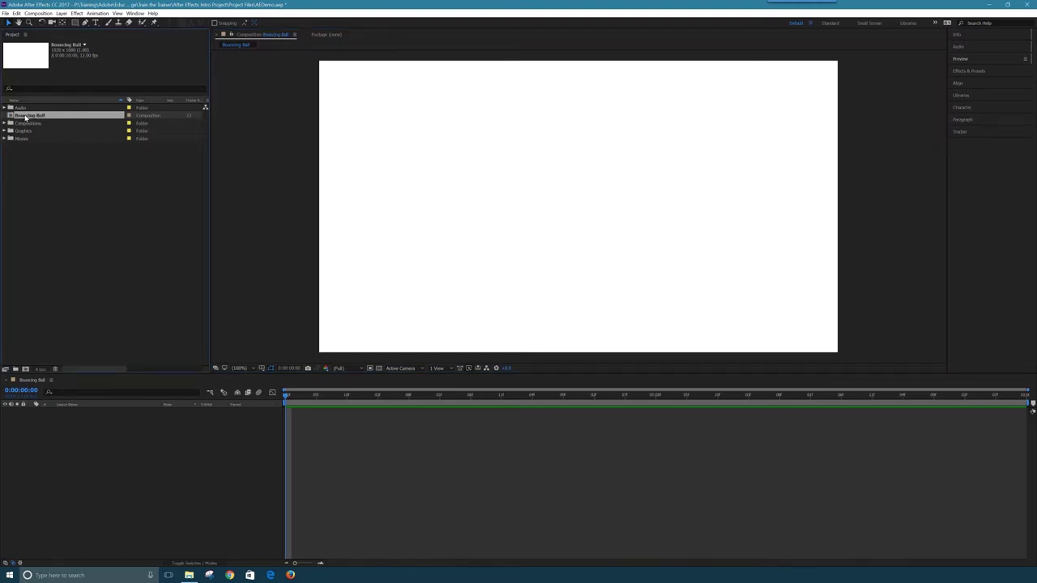
left_click_drag(24, 118, 25, 124)
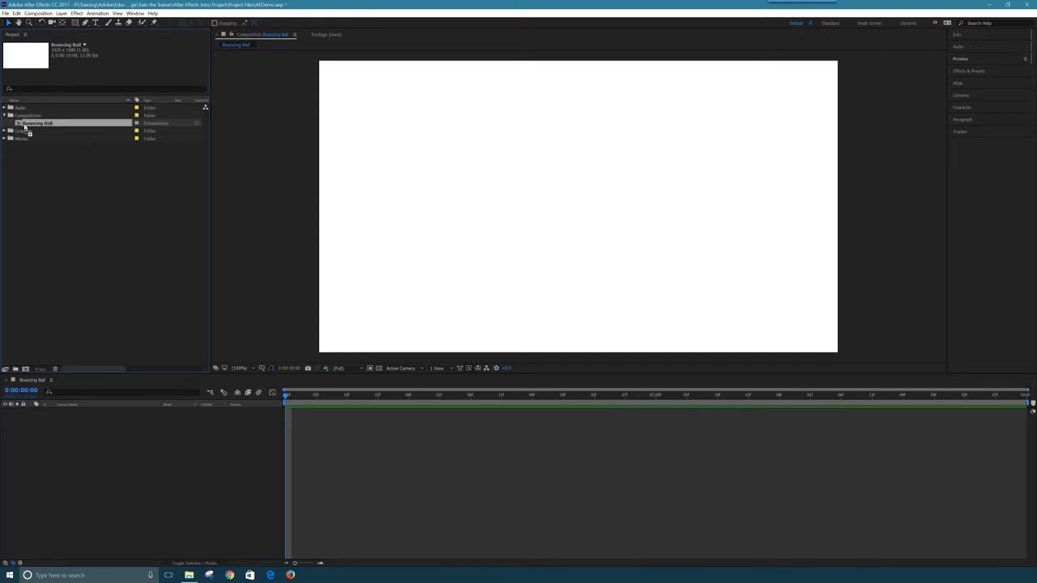
left_click(6, 116)
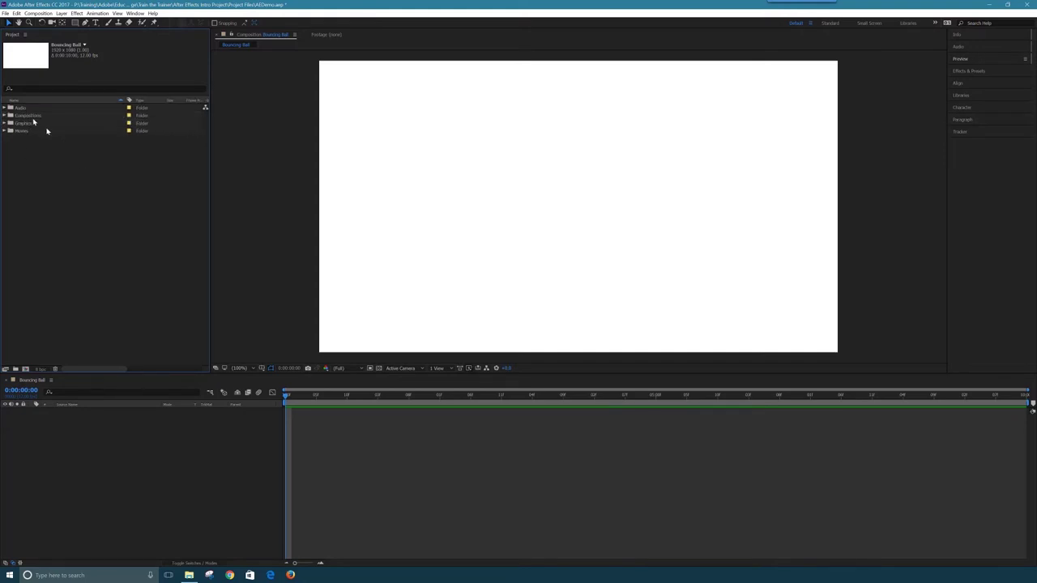
left_click(5, 116)
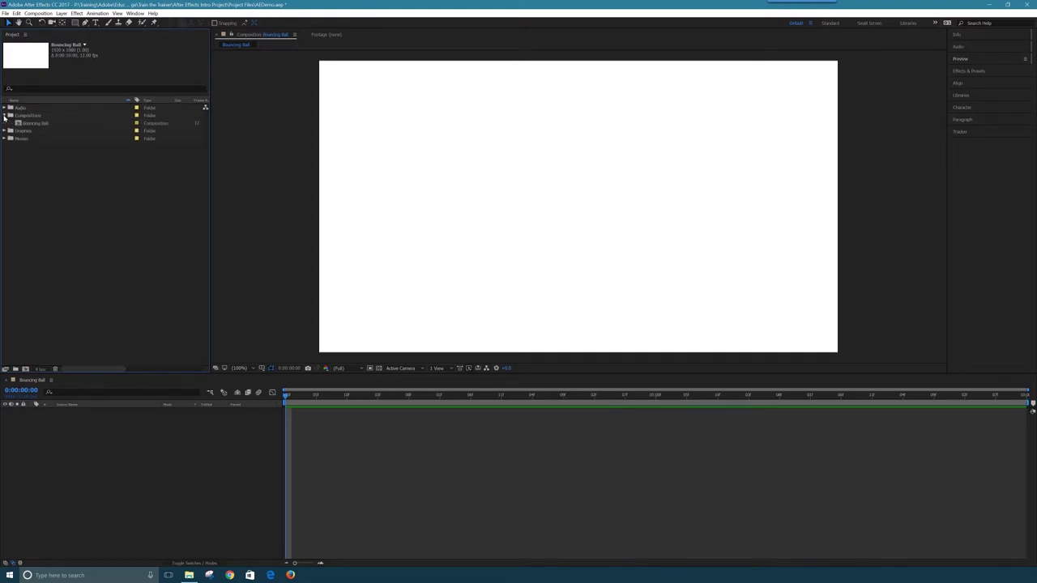
left_click(5, 116)
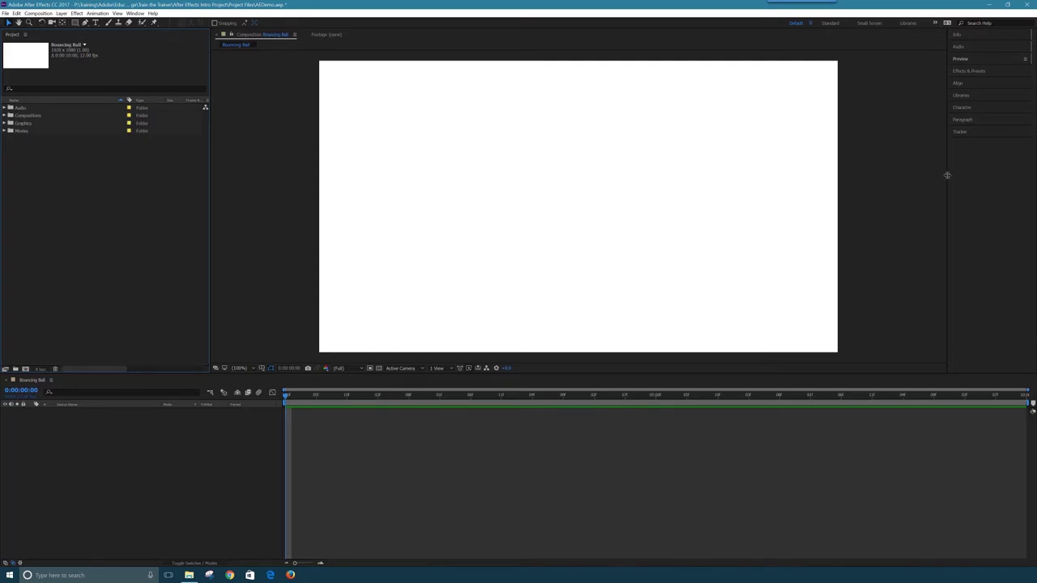
Widen the panel group that holds Info, Audio, Preview and Effects & Presets
left_click_drag(947, 175, 836, 171)
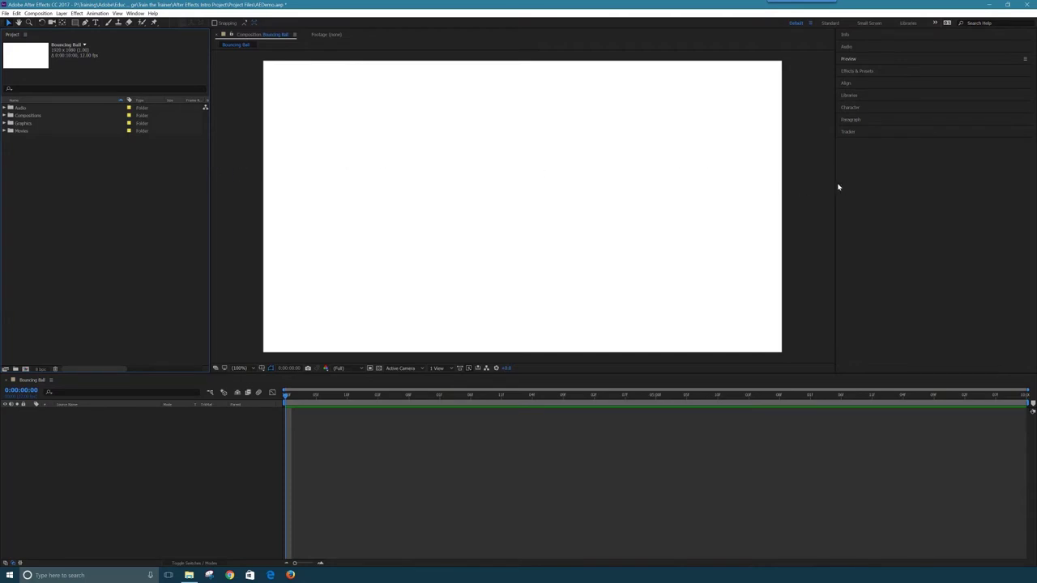
left_click_drag(835, 184, 830, 184)
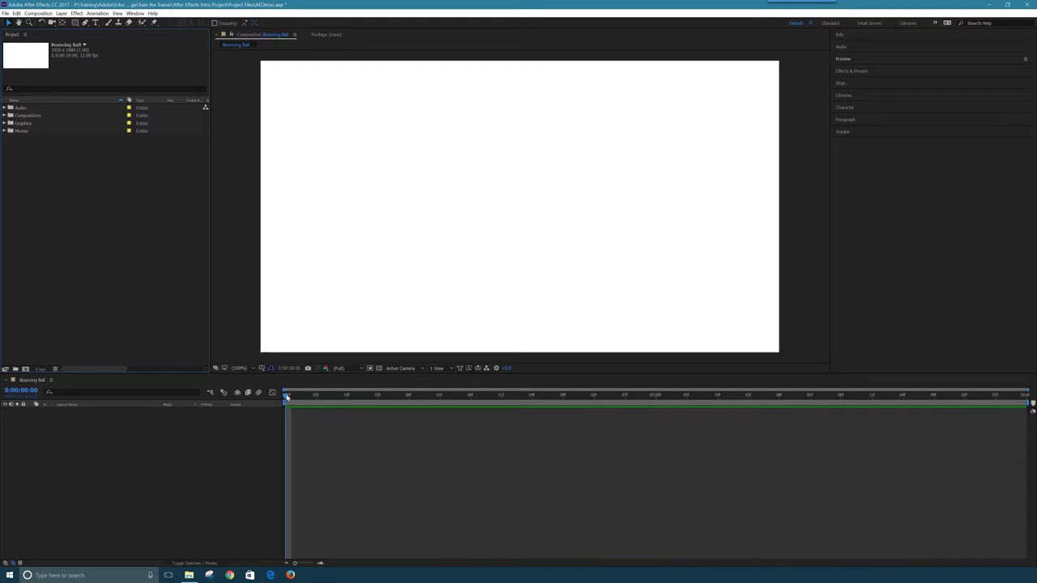
Set the current time to 0:00:05:00 and return the playhead to the start of the timeline
left_click_drag(286, 396, 271, 436)
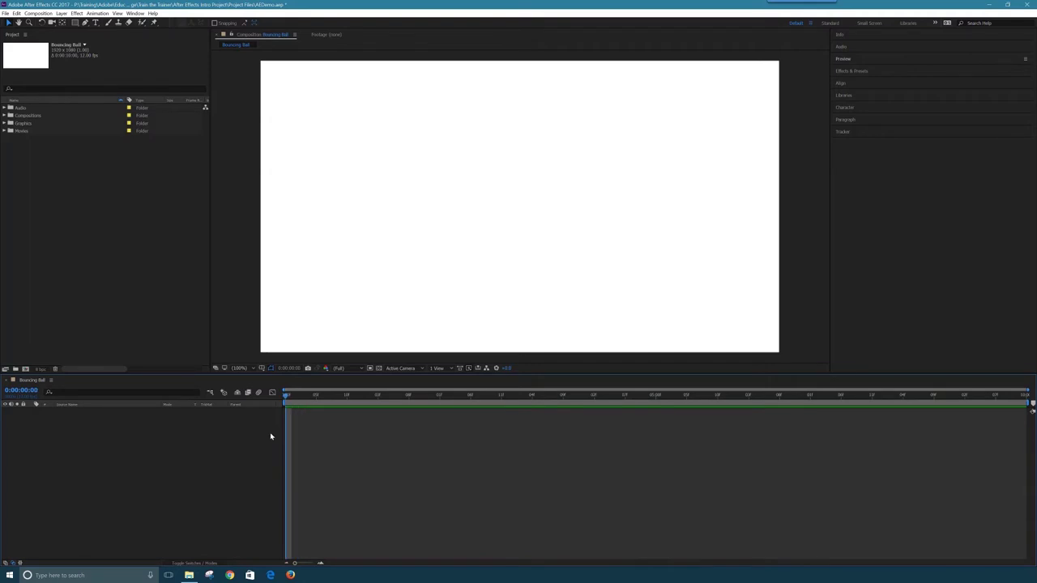
left_click(26, 393)
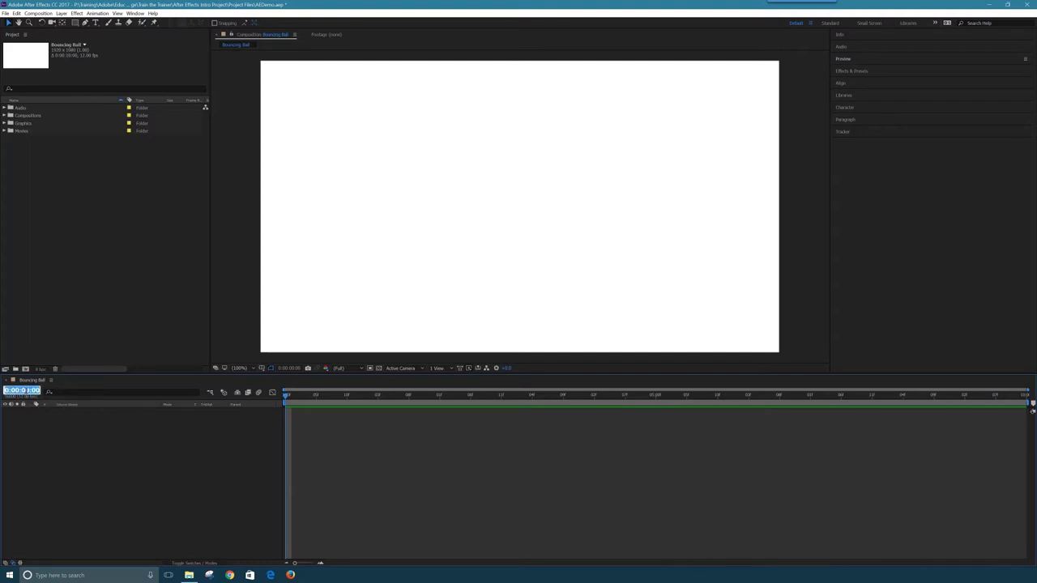
left_click(27, 390)
key("Return")
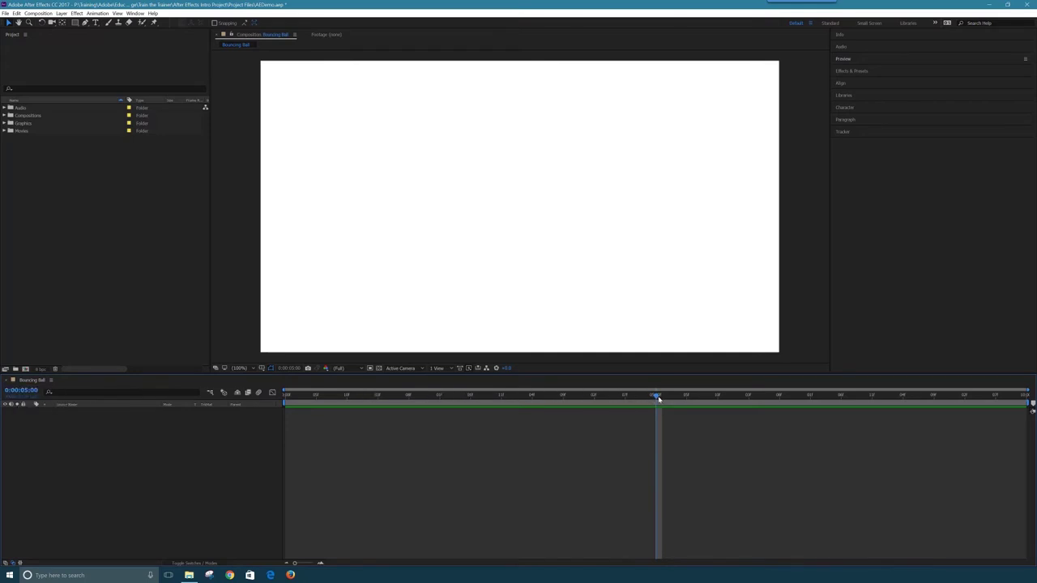
left_click_drag(658, 397, 283, 413)
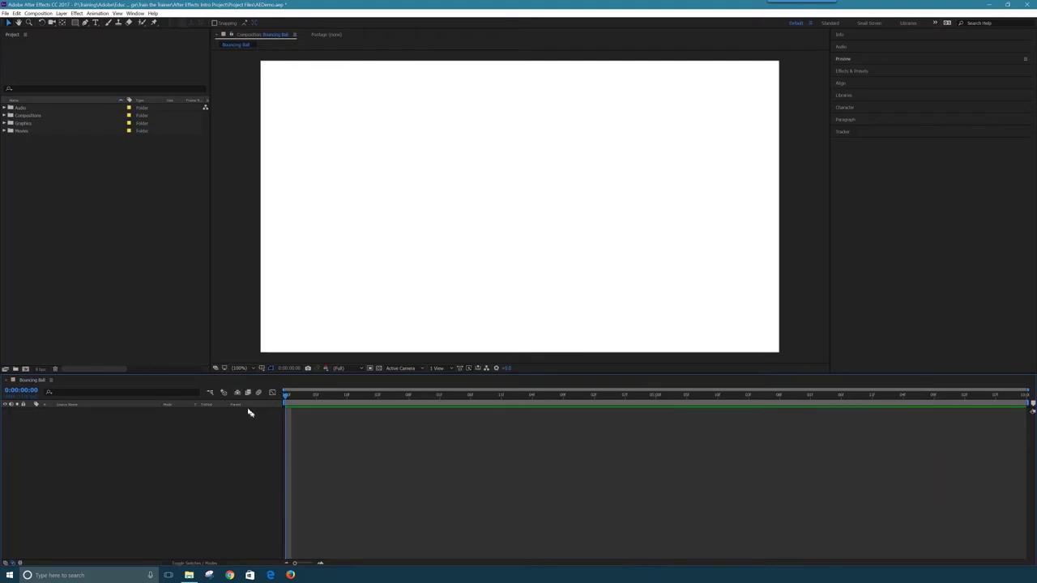
Add Basketball.png from the Graphics folder to the Bouncing Ball composition and move it just outside the frame's upper-left corner
left_click(5, 123)
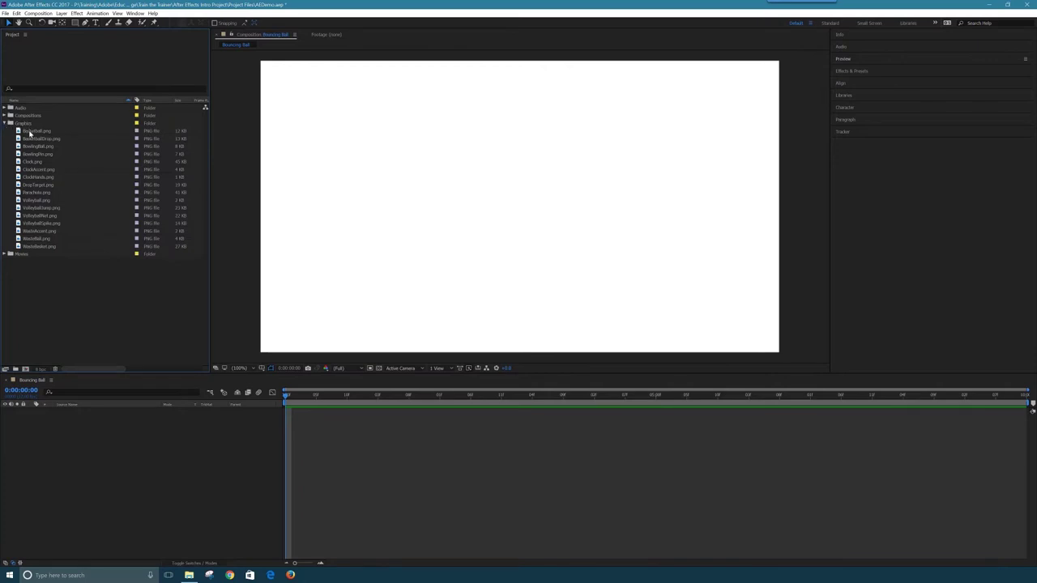
left_click(36, 134)
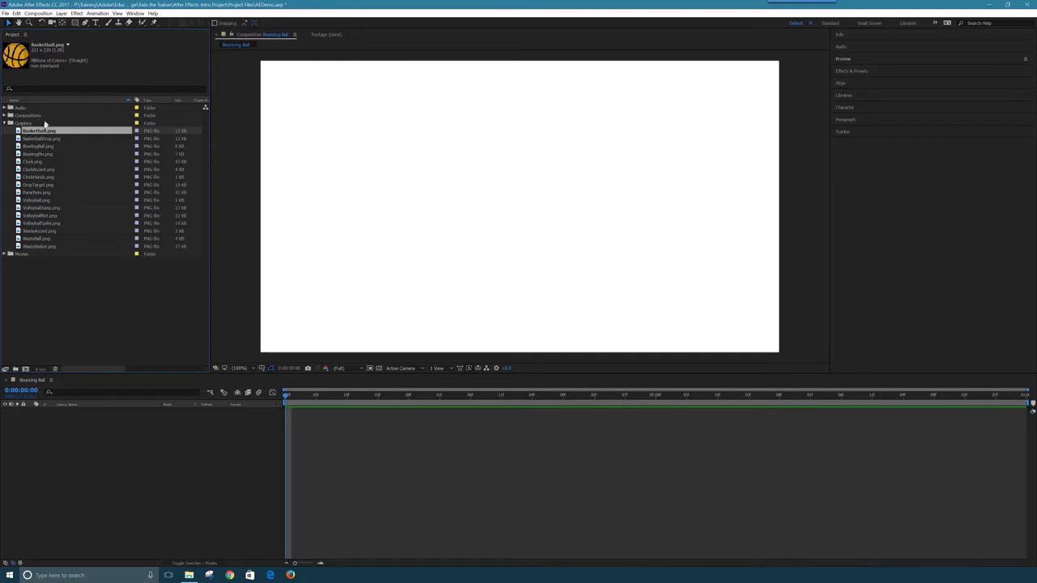
left_click_drag(39, 133, 525, 224)
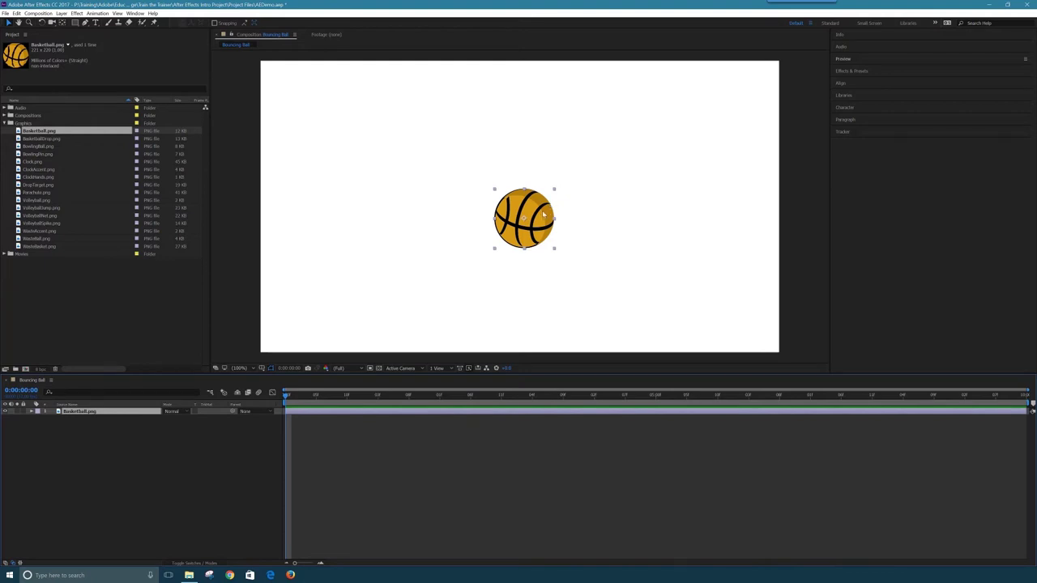
left_click_drag(544, 214, 246, 86)
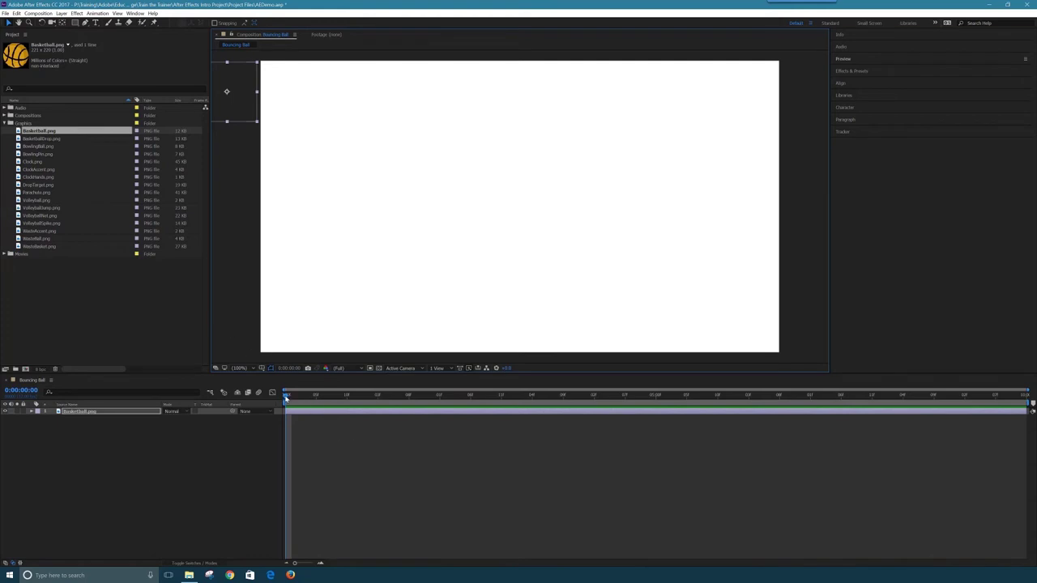
Try moving the basketball just outside the frame's upper-right corner at 0:00:09:11 without keyframes, and restore its starting position at 0:00:00:00
left_click_drag(290, 396, 1031, 408)
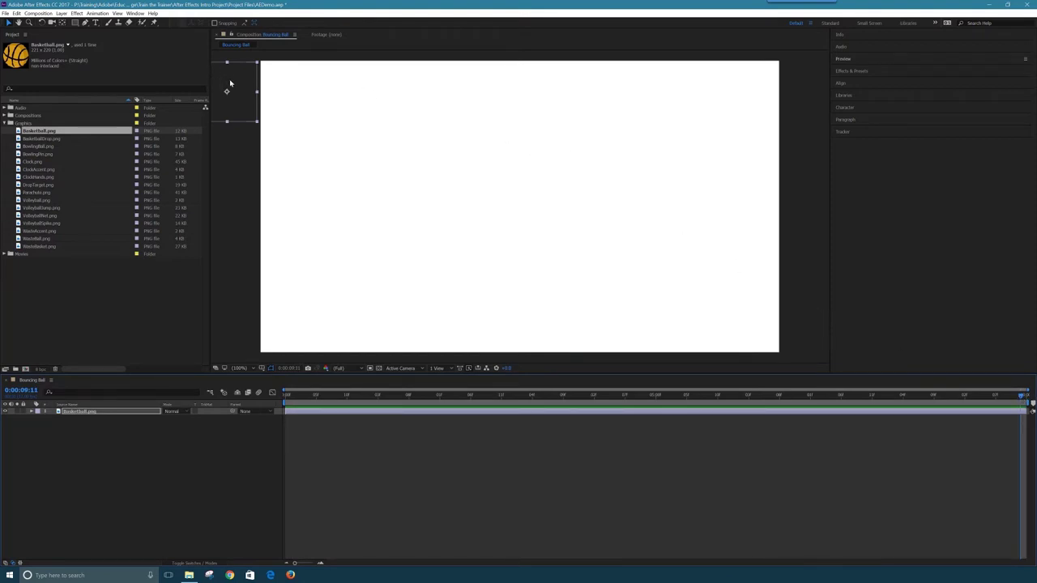
left_click_drag(230, 83, 818, 78)
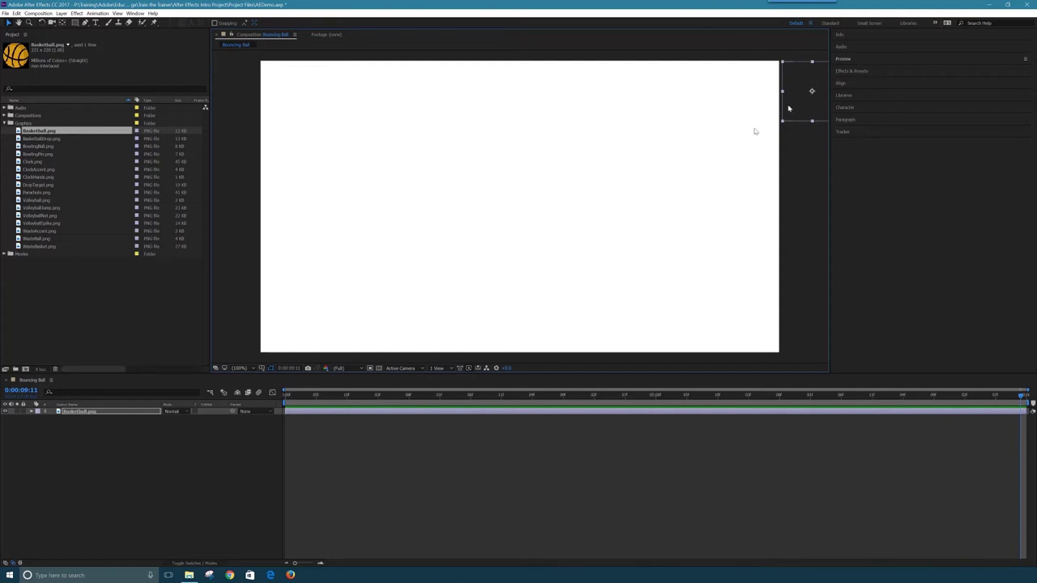
left_click_drag(1022, 396, 273, 413)
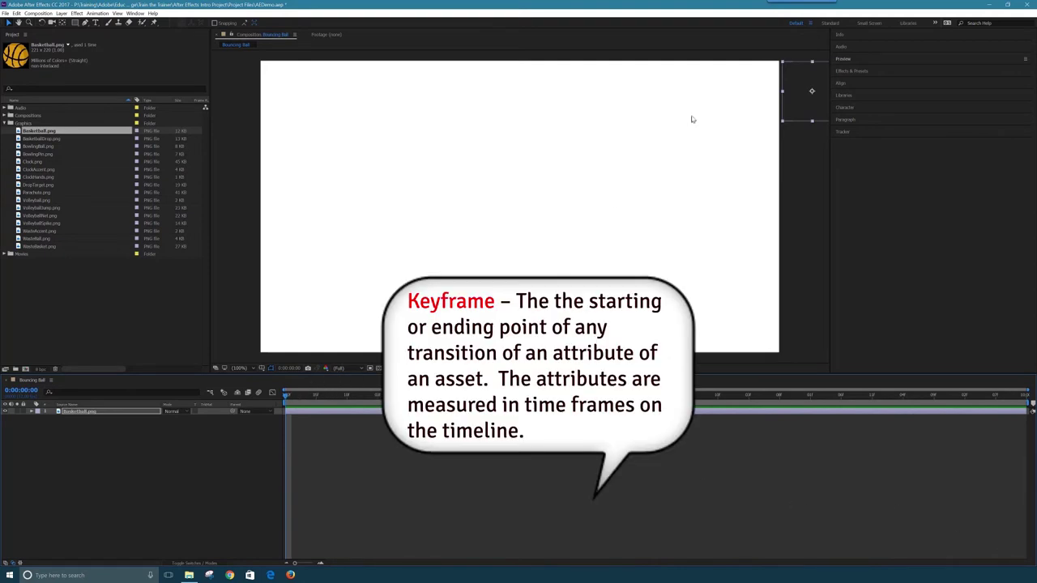
left_click_drag(810, 107, 225, 106)
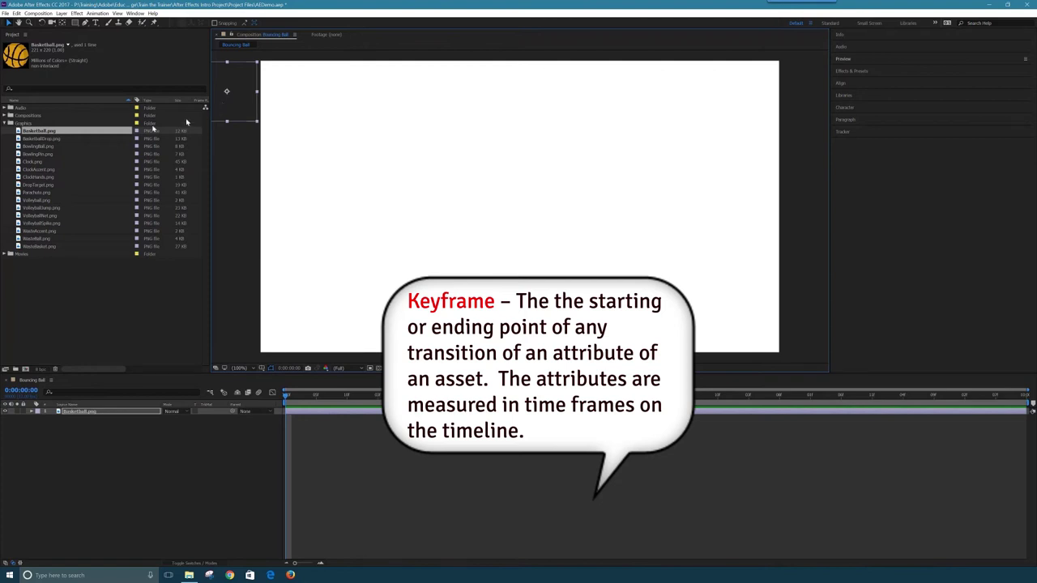
Reveal the Basketball.png layer's Transform properties and turn on Position keyframing at 0:00:00:00
left_click(92, 412)
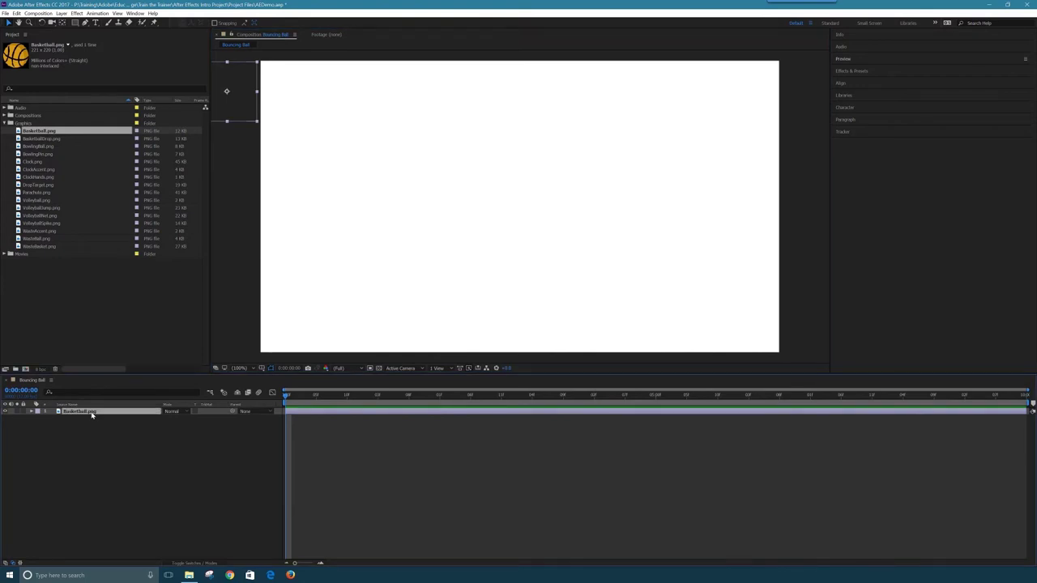
left_click(32, 413)
left_click(39, 418)
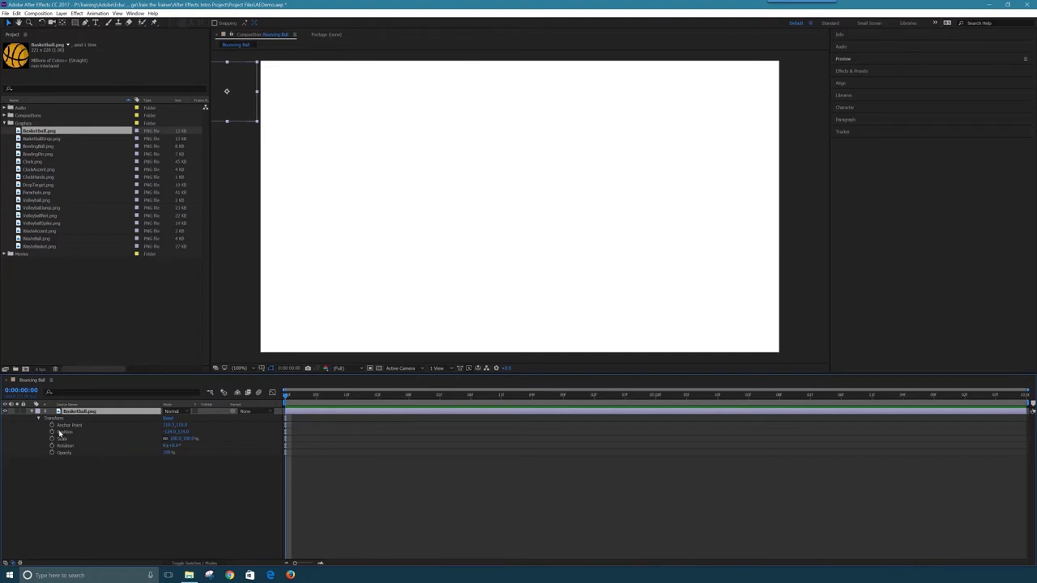
left_click(169, 432)
left_click(181, 432)
key("Return")
left_click(51, 433)
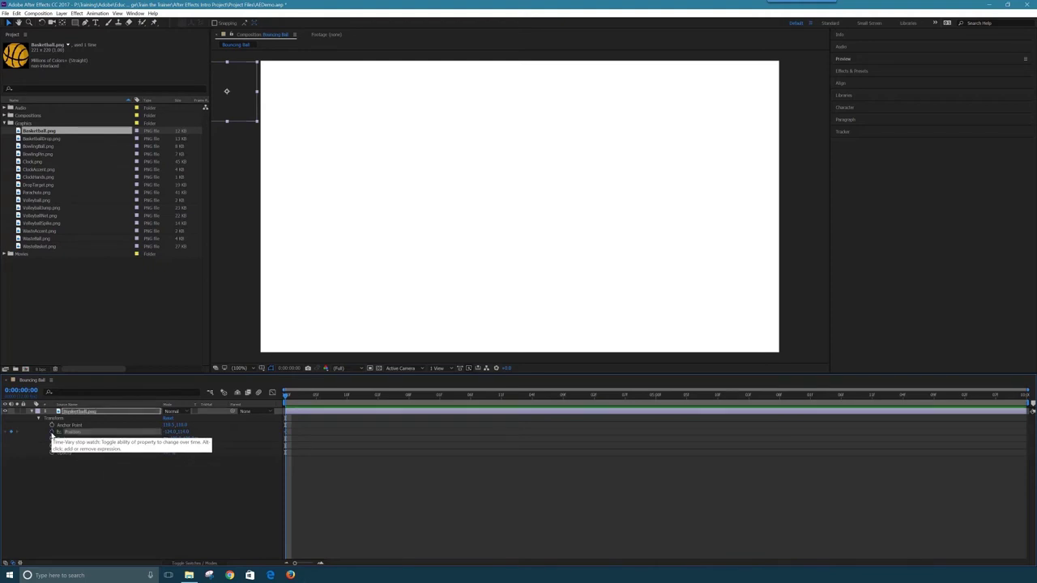
At 0:00:09:11, move the basketball horizontally across the frame to just outside its upper-right corner to add a second Position keyframe
mouse_move(287, 436)
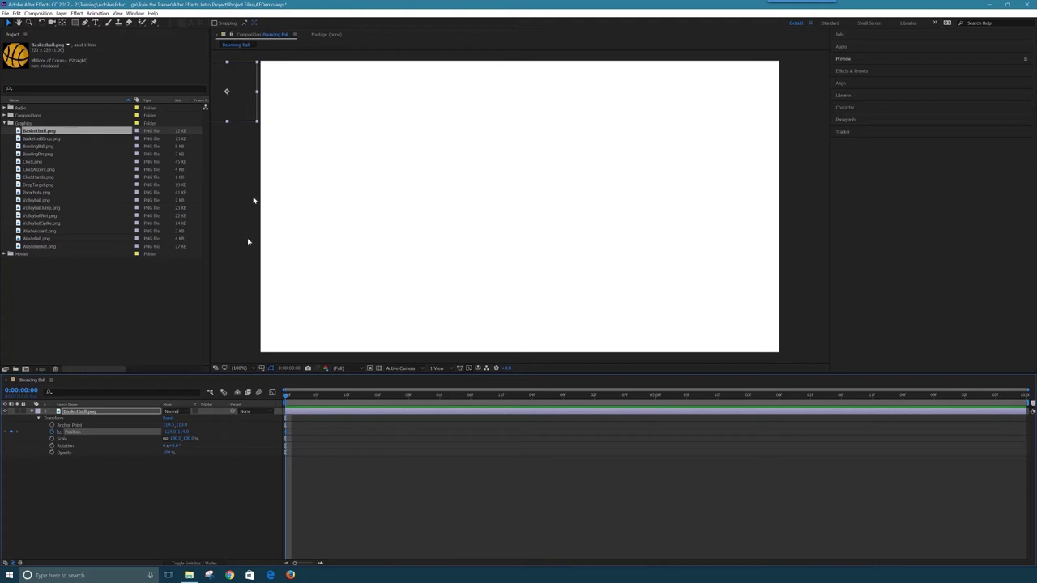
left_click_drag(286, 397, 662, 433)
left_click_drag(726, 432, 1032, 411)
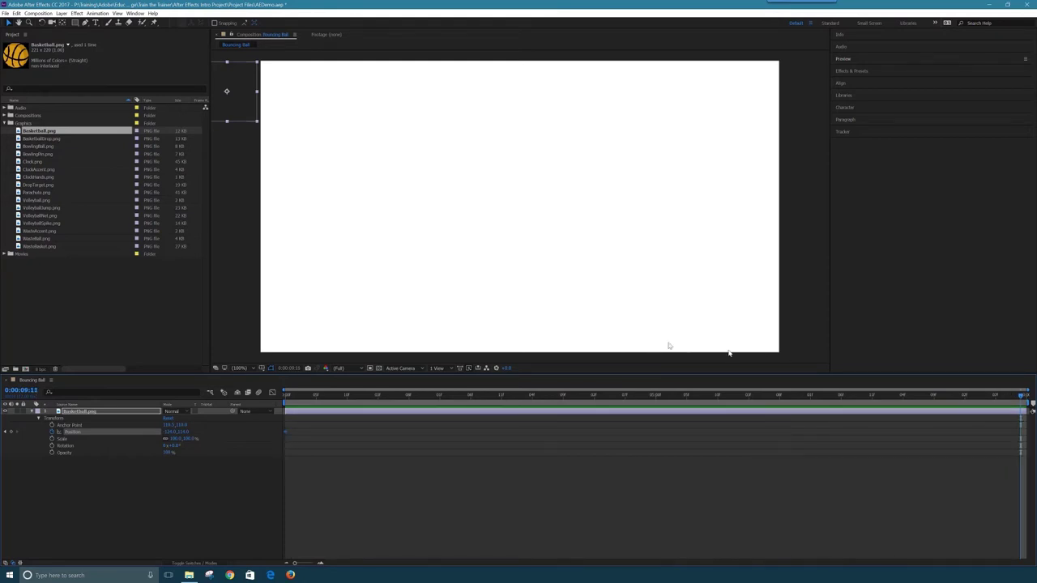
left_click_drag(224, 81, 806, 81)
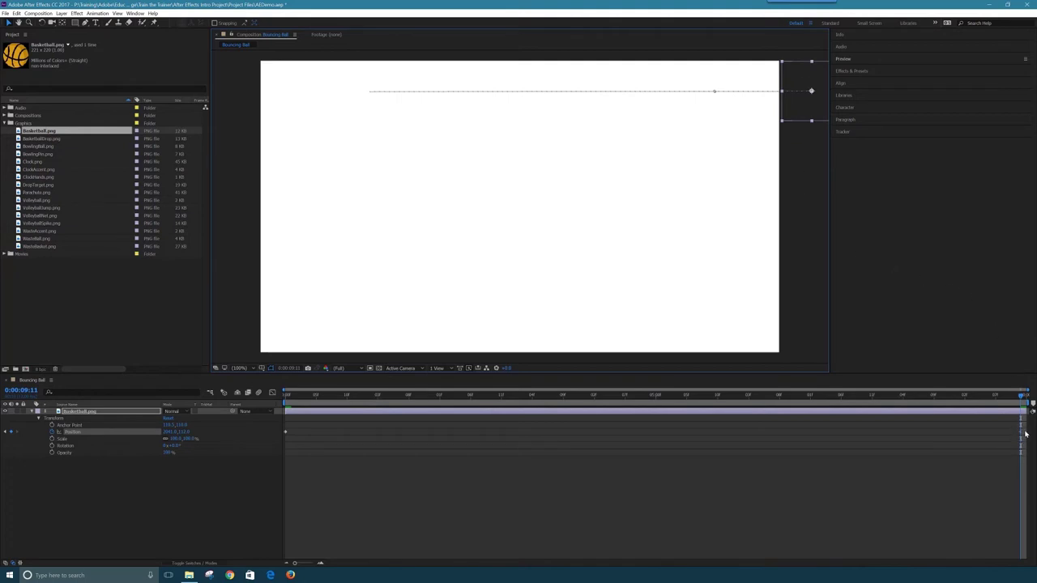
left_click(168, 433)
left_click(184, 434)
key("Return")
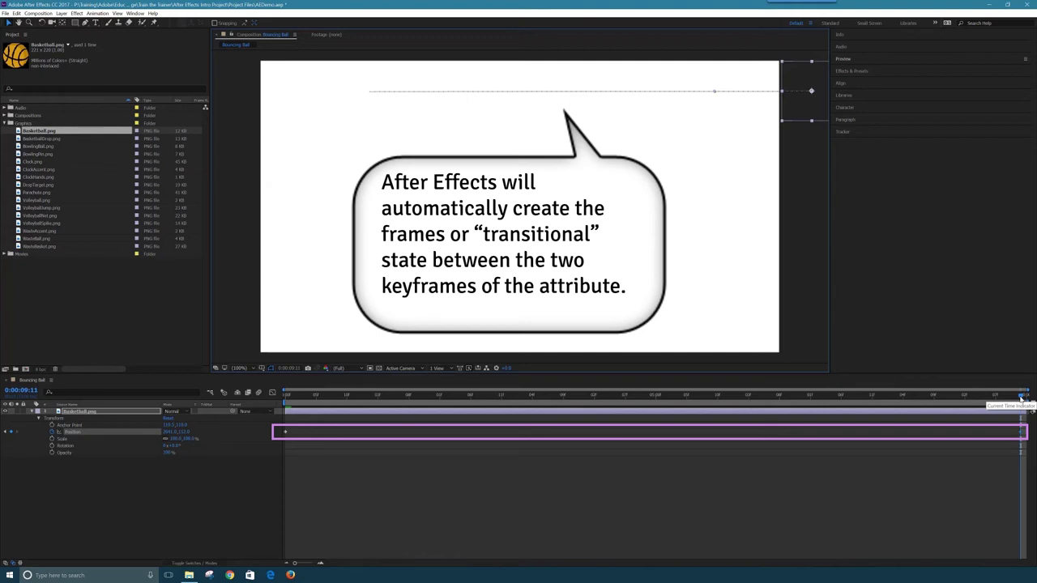
Preview the basketball's movement across the frame from 0:00:00:00, stop playback, and return the playhead to the start
left_click_drag(1023, 397, 149, 495)
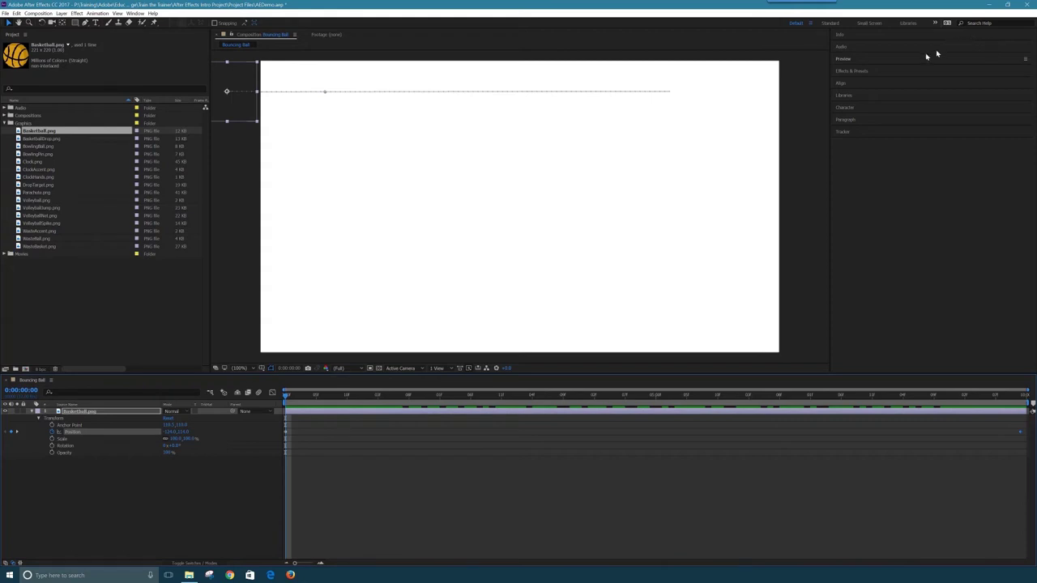
left_click(844, 59)
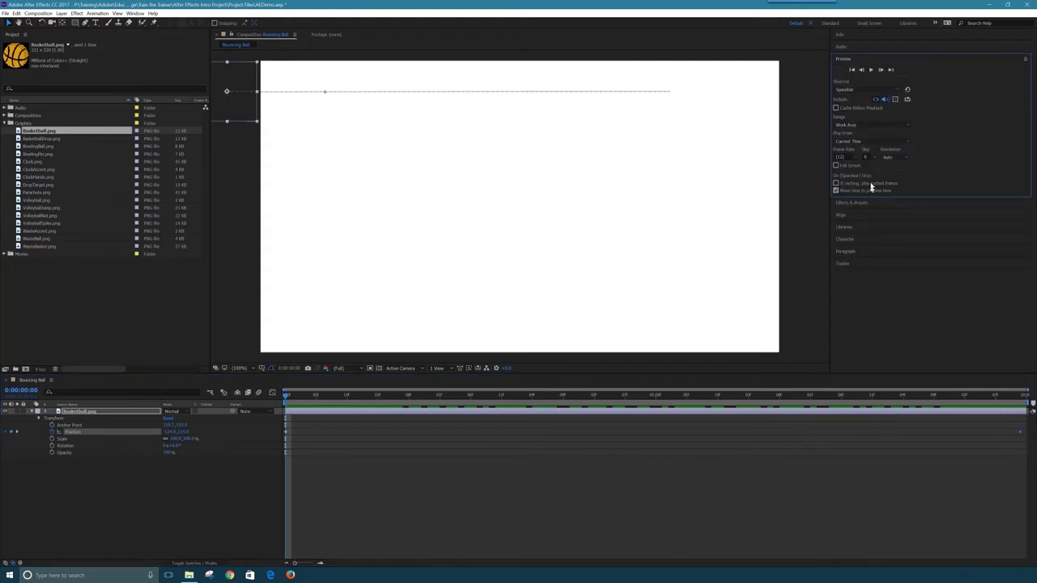
left_click(872, 71)
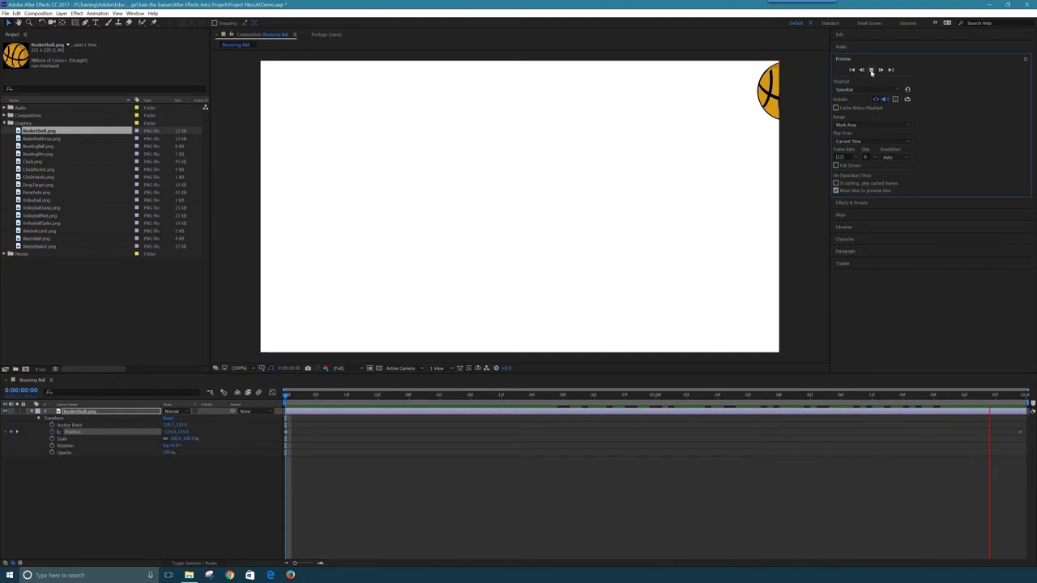
left_click(871, 71)
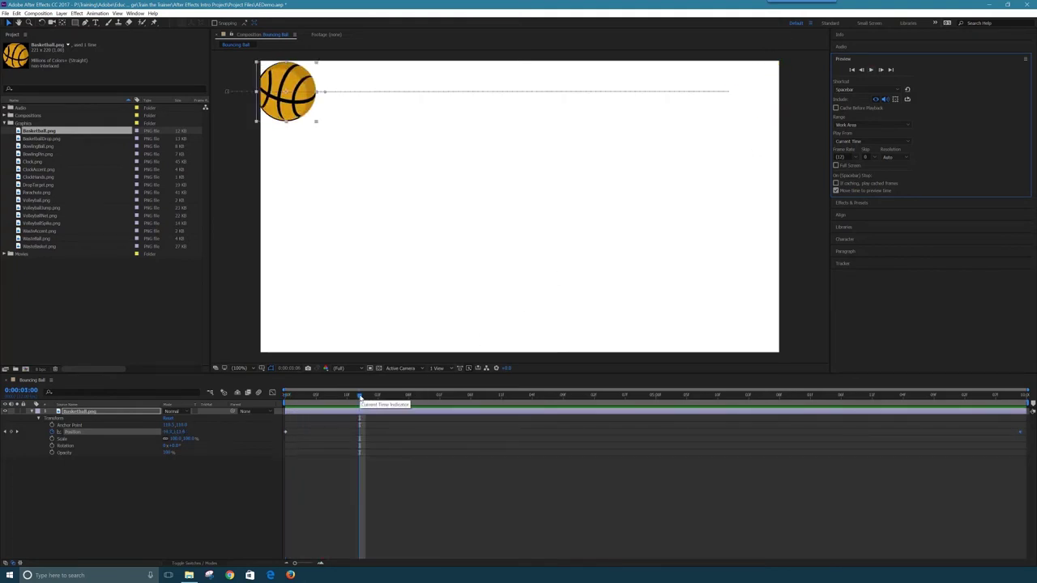
left_click_drag(360, 397, 274, 397)
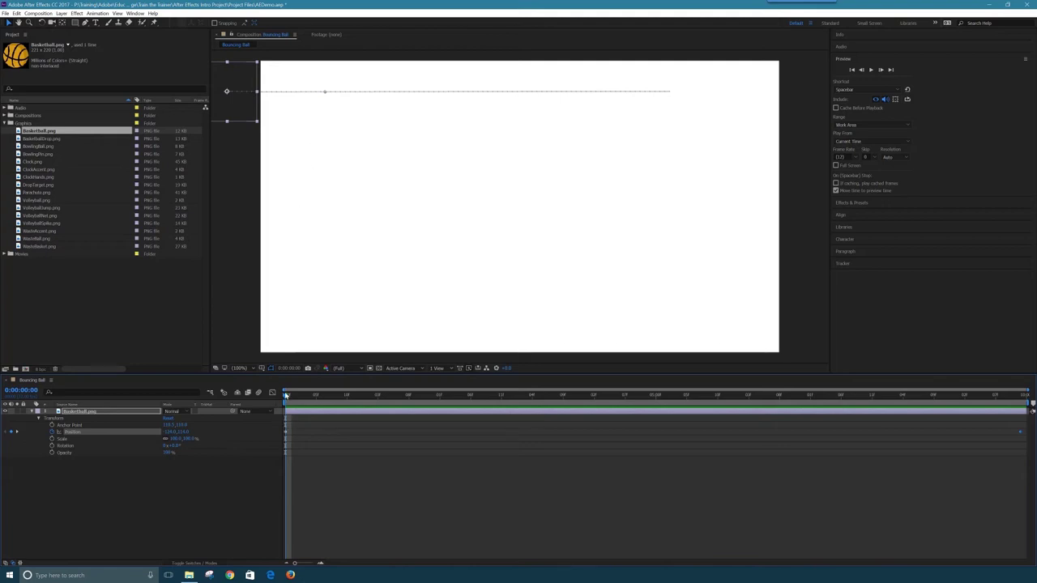
mouse_move(285, 395)
left_mouse_down()
mouse_move(915, 426)
mouse_move(535, 433)
mouse_move(302, 418)
mouse_move(667, 410)
mouse_move(284, 409)
left_mouse_up()
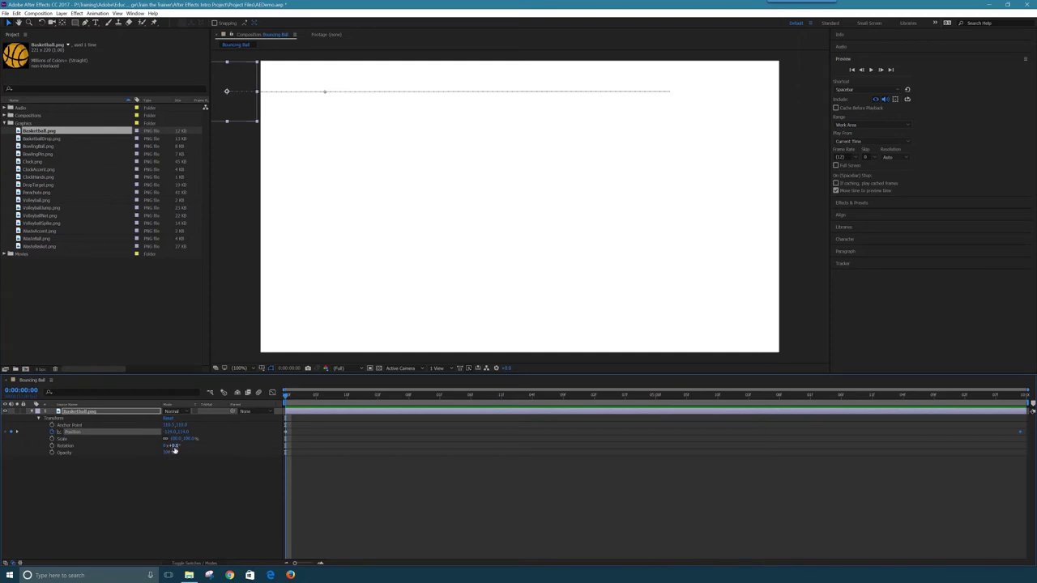
Keyframe the basketball's Rotation at 0:00:00:00 and set it to 3 full revolutions at 0:00:09:11
left_click(52, 446)
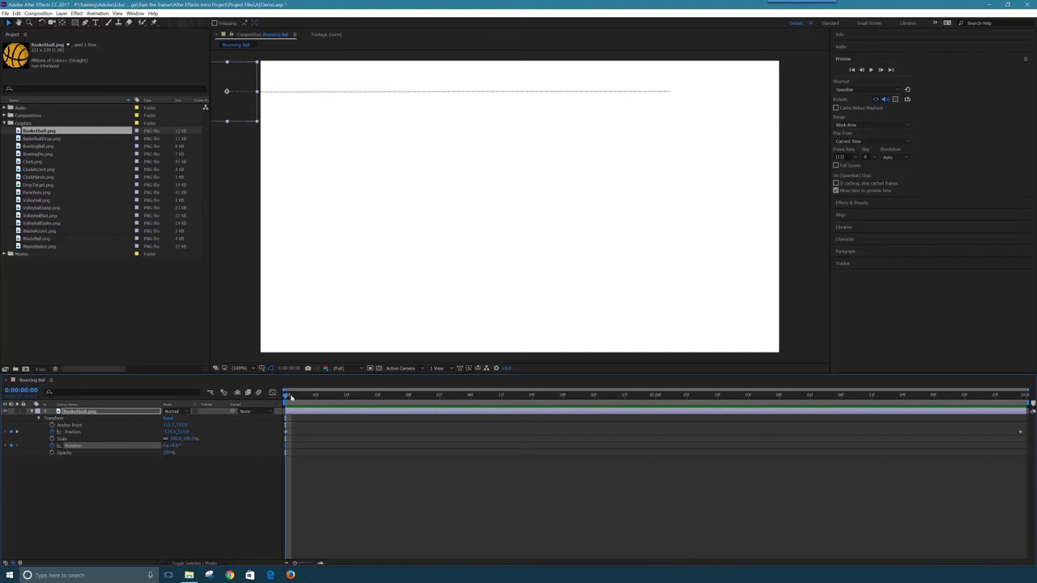
left_click_drag(285, 399, 1035, 478)
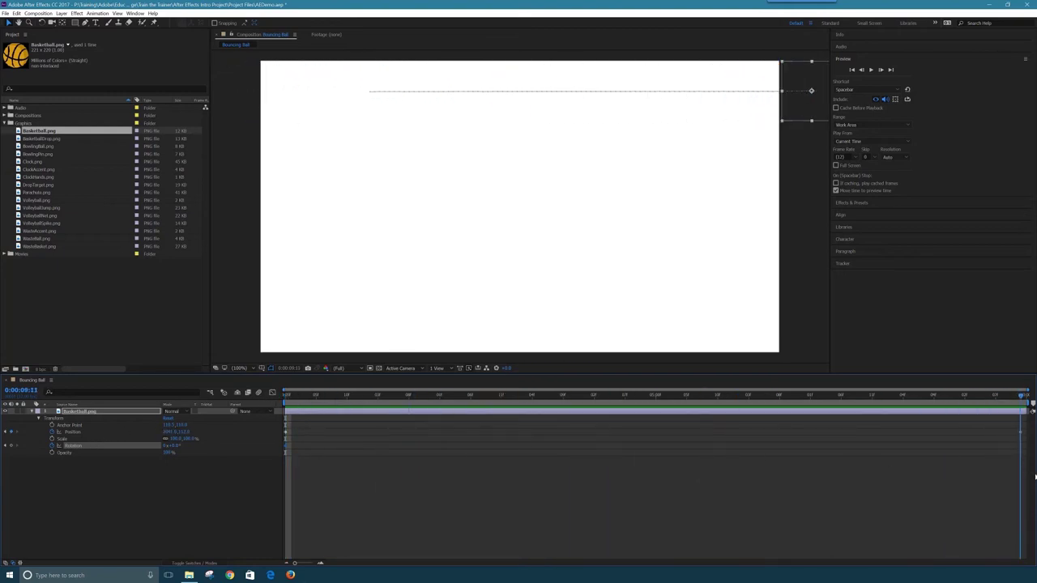
left_click(165, 449)
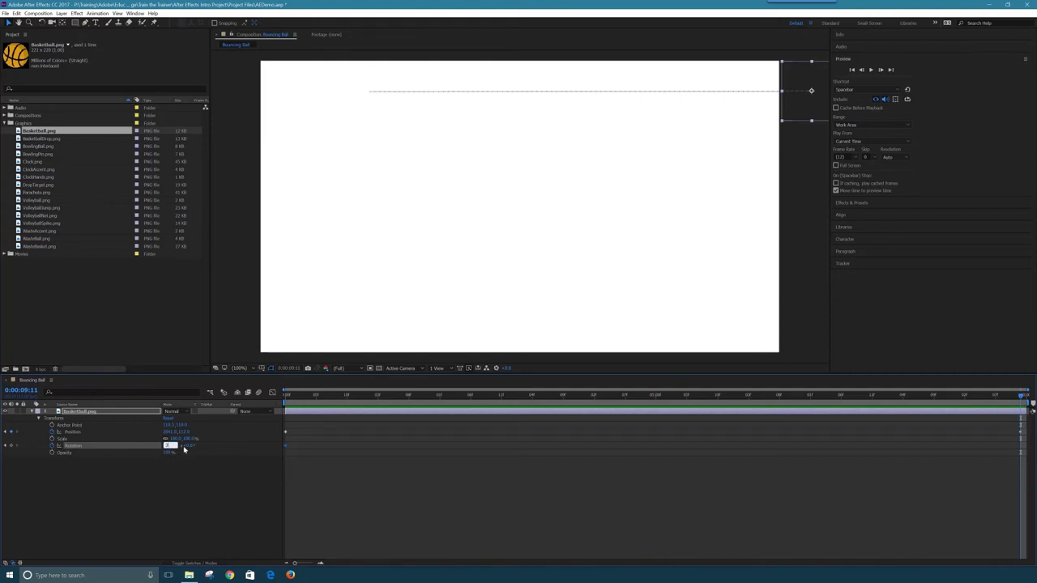
left_click(219, 484)
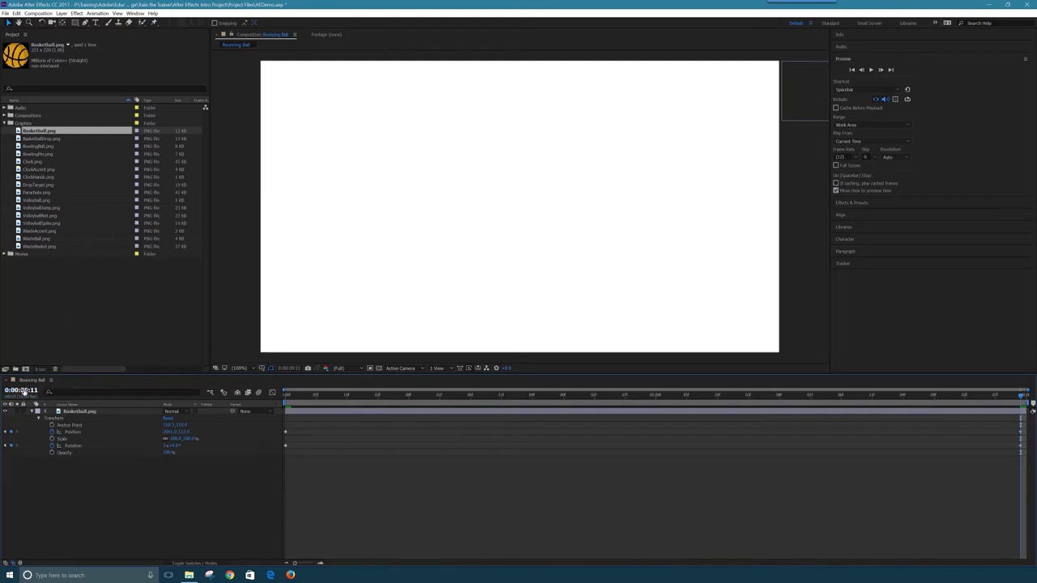
Set the current time to 0:00:00:00 and preview the basketball rotating as it crosses the frame
left_click(24, 390)
type("0")
key("Return")
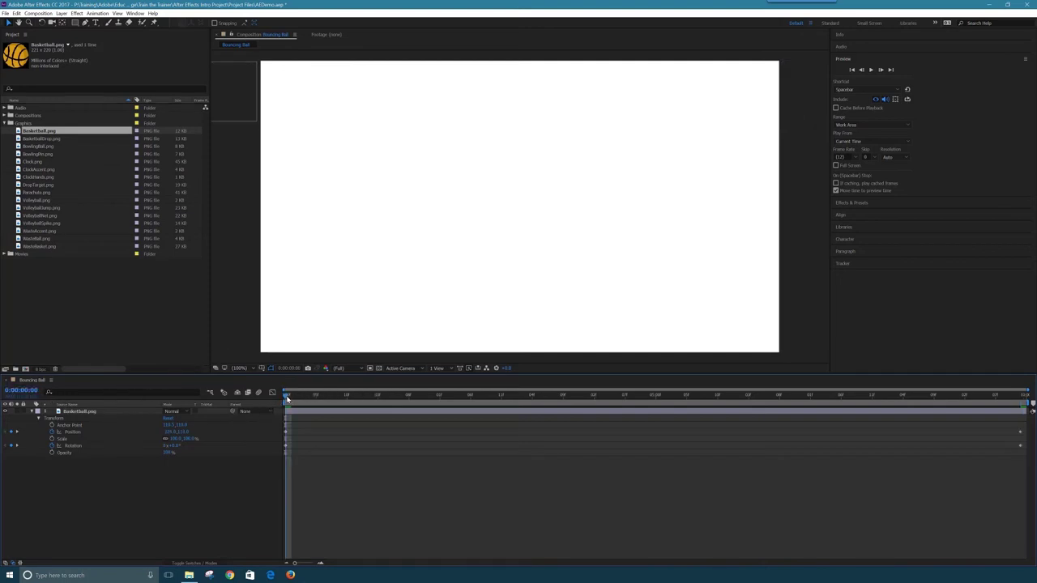
left_click_drag(286, 399, 186, 444)
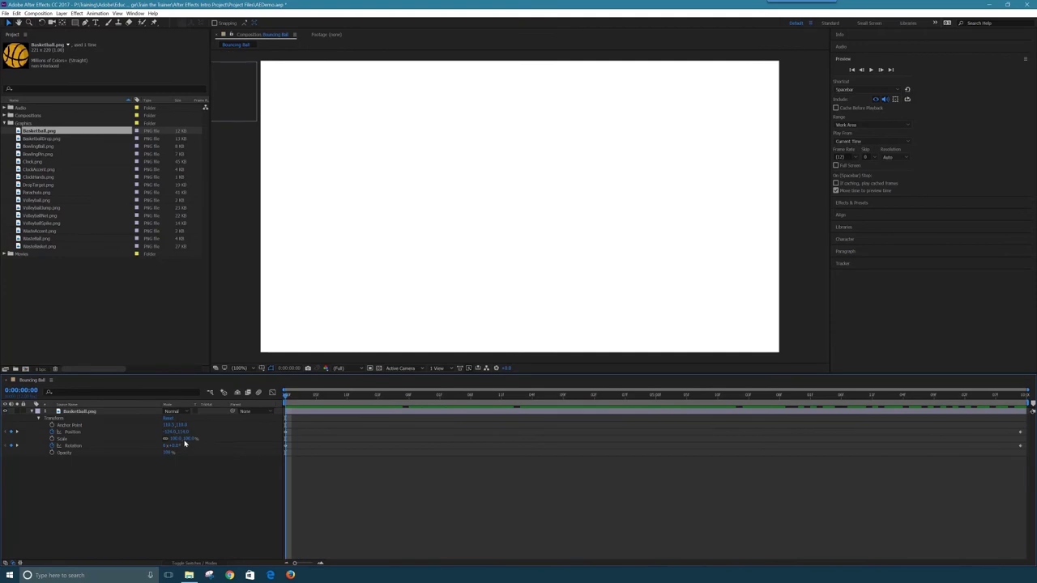
left_click(872, 71)
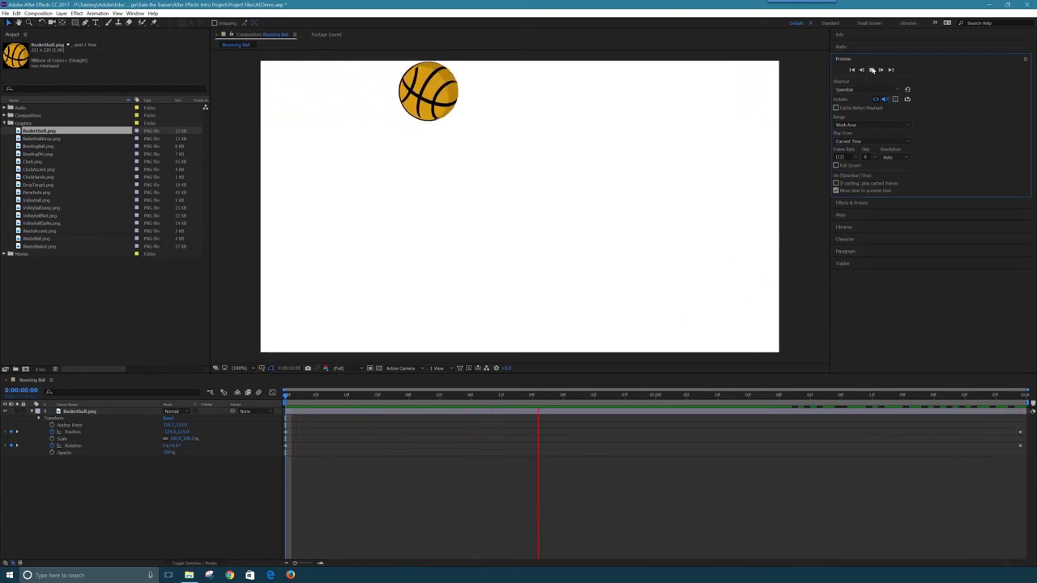
left_click(871, 69)
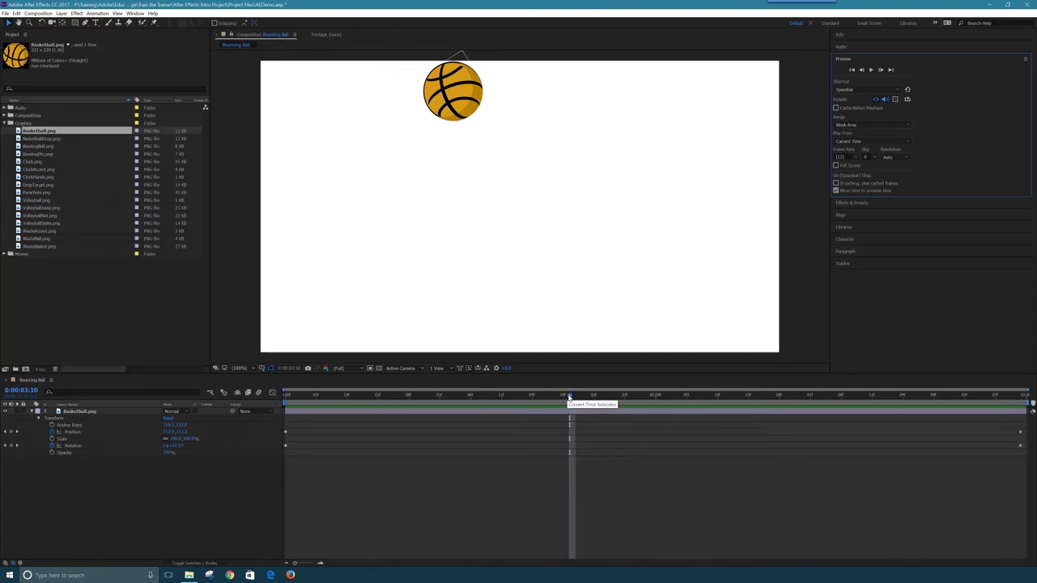
At 0:00:05:00, move the basketball straight down to the bottom centre of the frame to add a middle Position keyframe
left_click_drag(570, 397, 654, 477)
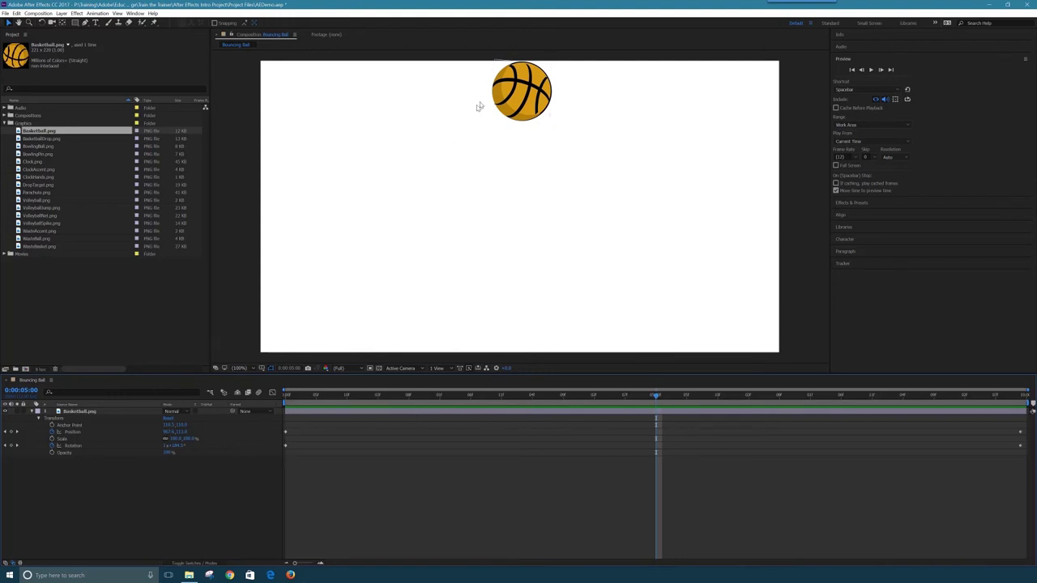
left_click(533, 92)
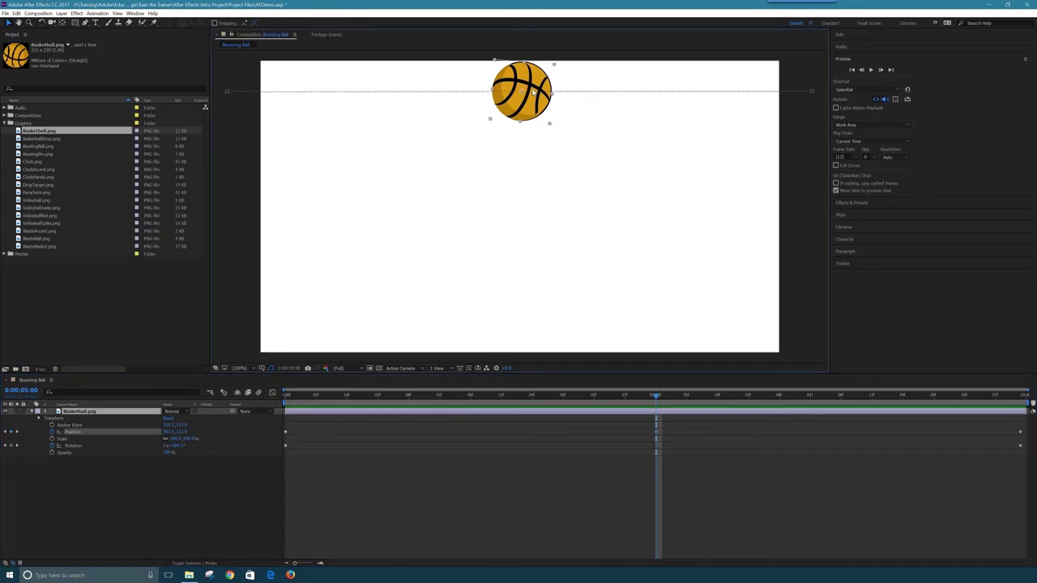
left_click_drag(533, 93, 538, 324)
key("Return")
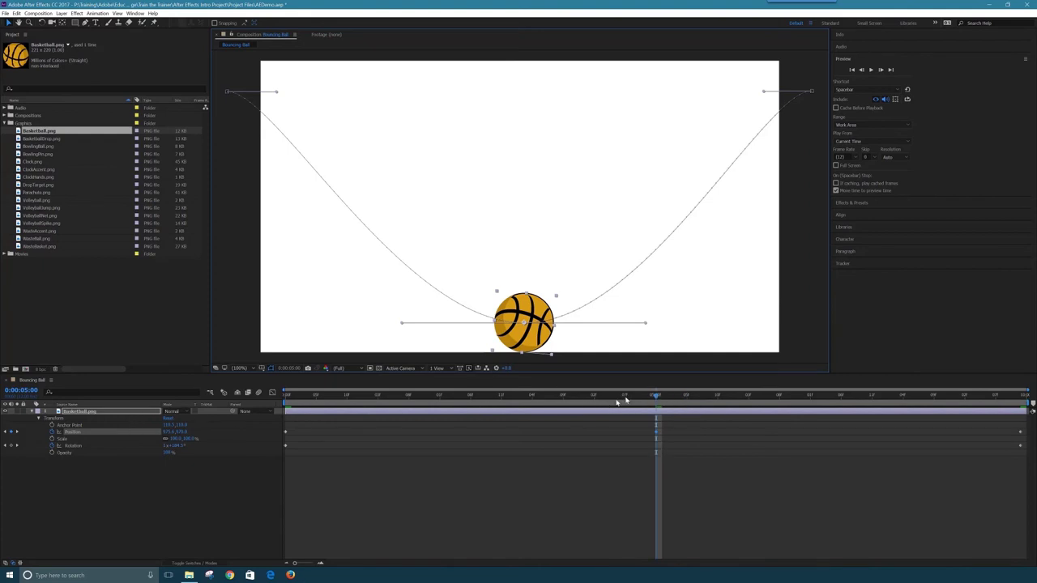
Scrub through the whole timeline and play the animation from the start to check the curved bounce path
left_click_drag(656, 397, 197, 392)
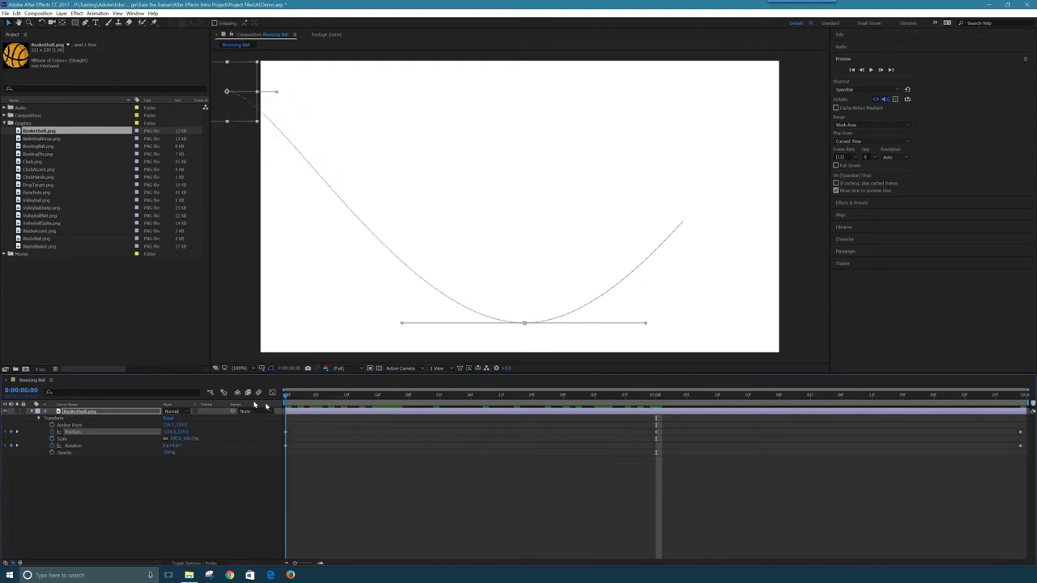
left_click_drag(266, 407, 1031, 462)
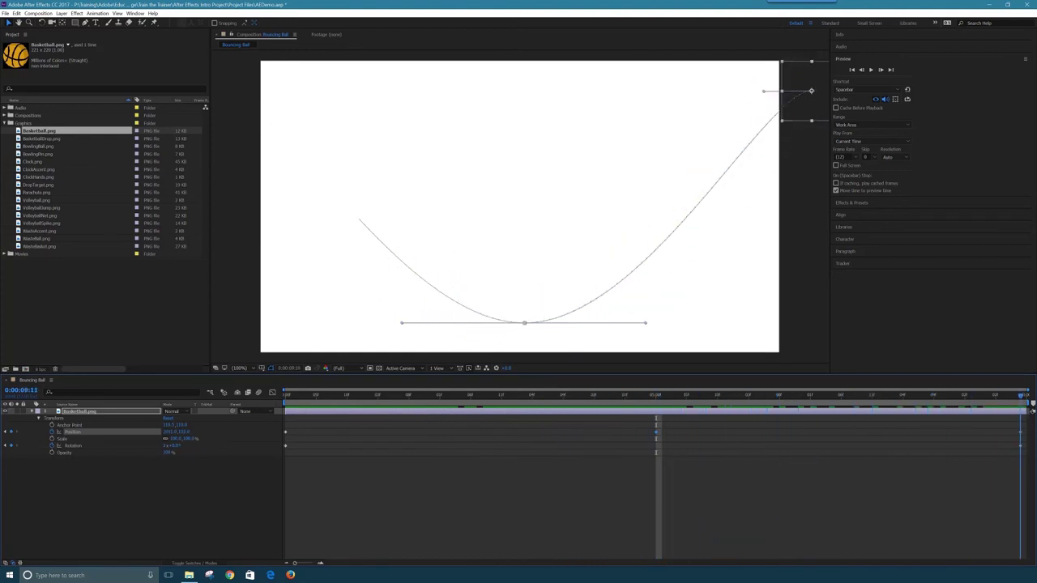
left_click_drag(1032, 407, 219, 409)
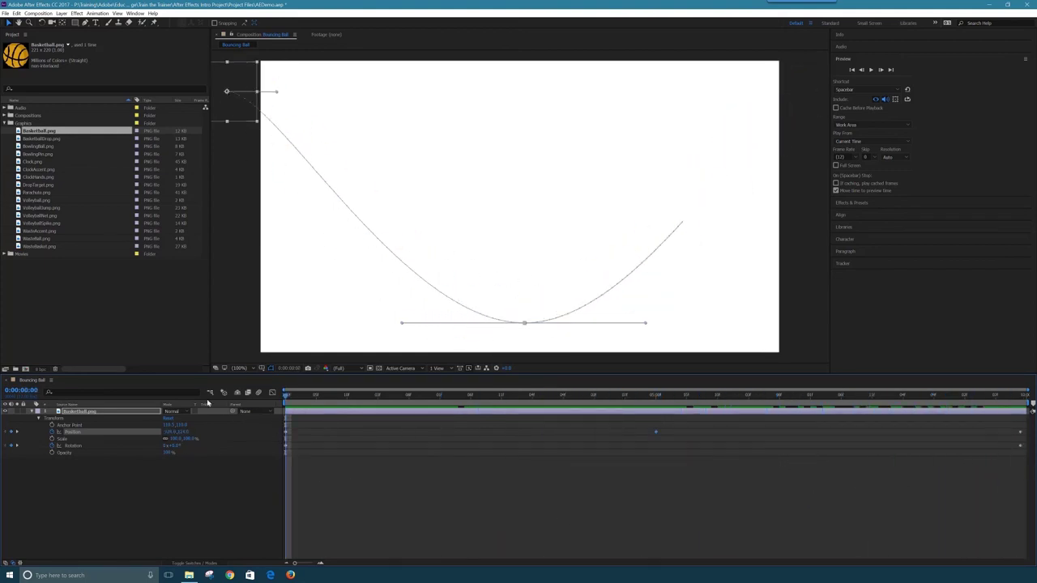
left_click(875, 70)
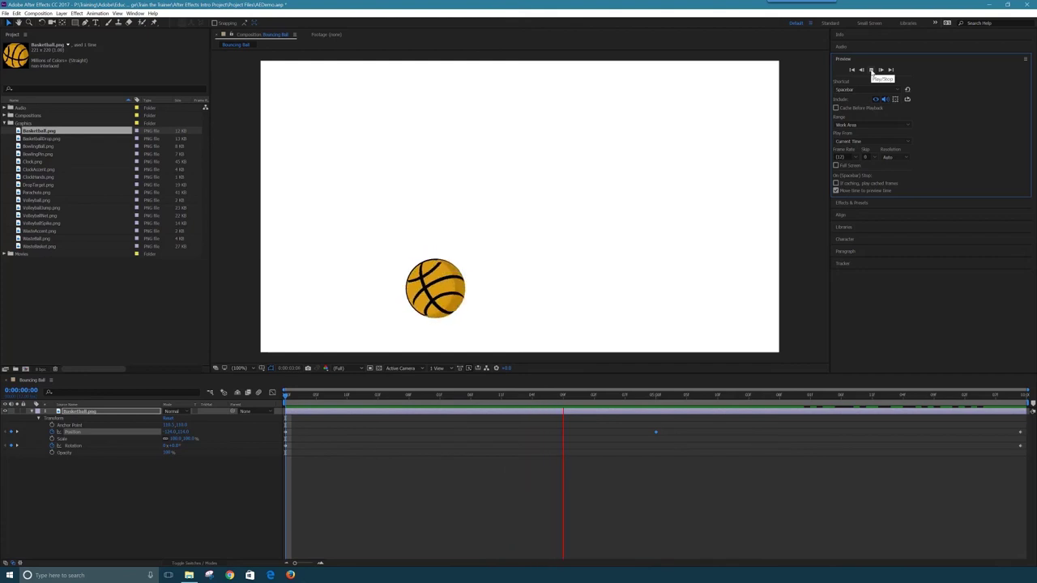
left_click(871, 70)
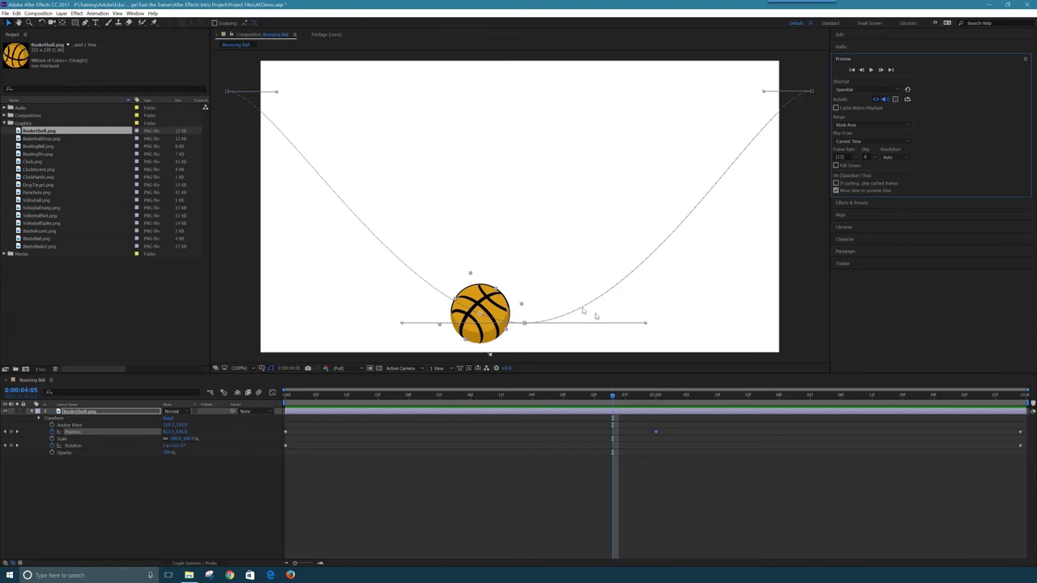
Reshape the basketball's motion path: shorten the middle keyframe's handles, extend the first keyframe's handle upward, and angle the last keyframe's handle downward
left_click_drag(646, 326, 608, 324)
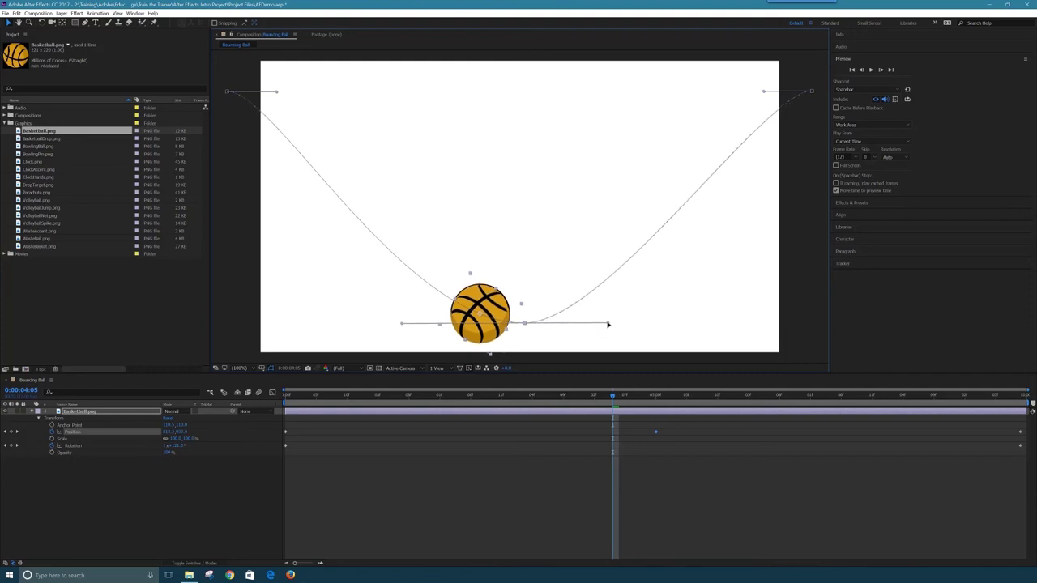
left_click_drag(403, 326, 426, 326)
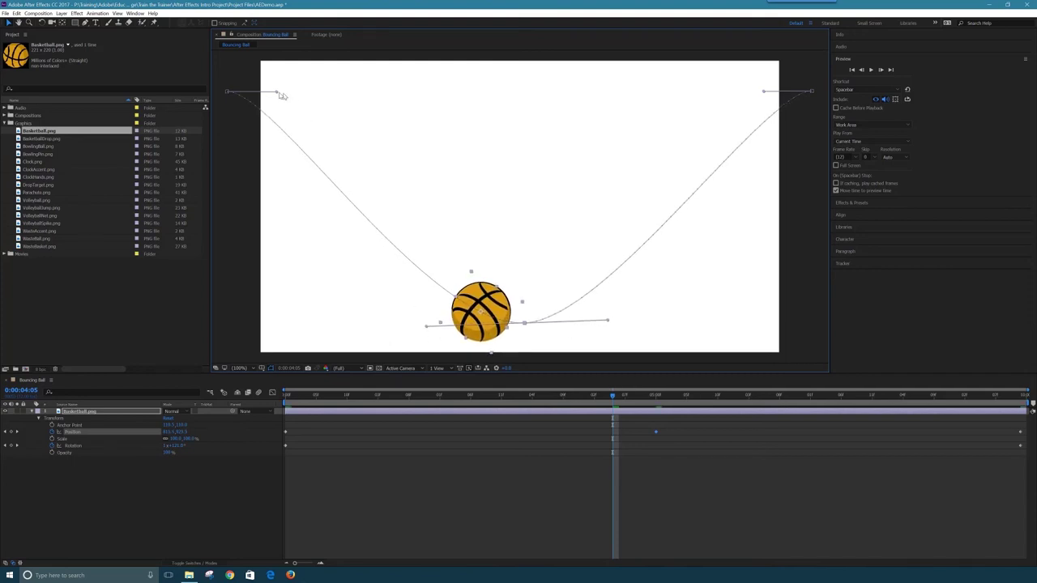
left_click_drag(276, 93, 350, 53)
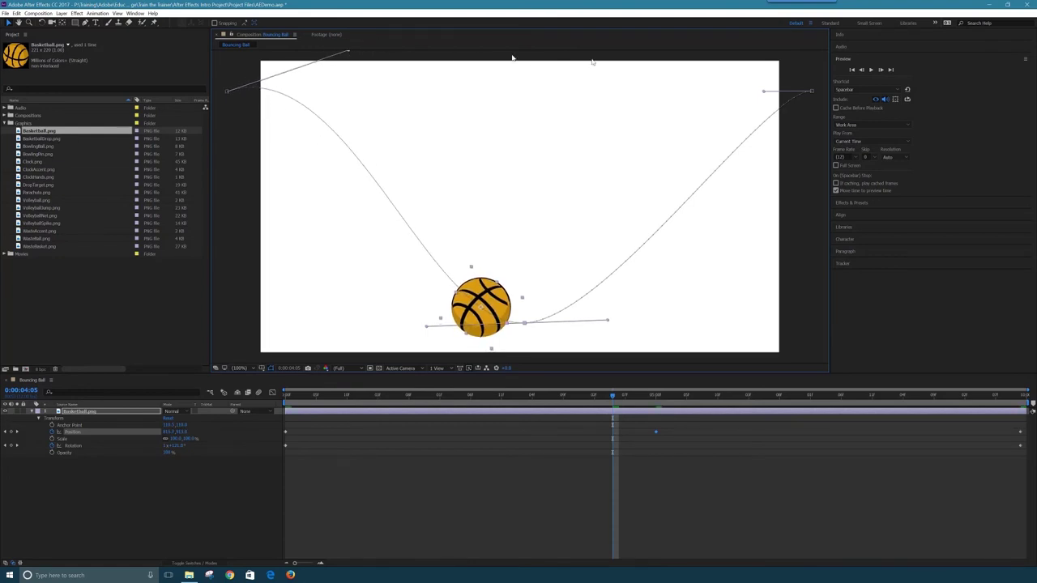
left_click_drag(765, 94, 755, 126)
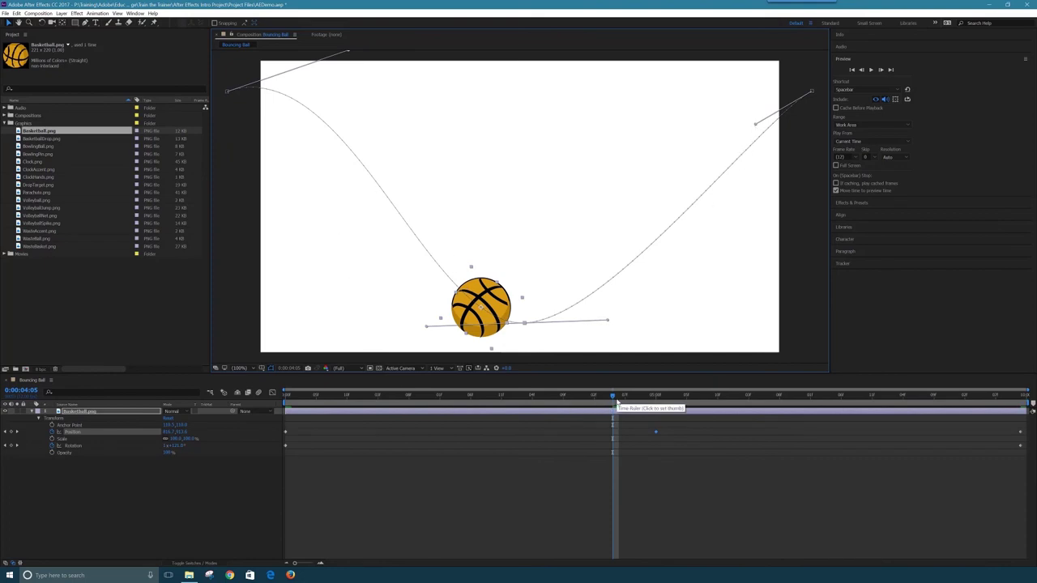
Preview the reshaped bounce path and scrub to 0:00:05:00 to inspect the basketball at its lowest point
left_click(871, 71)
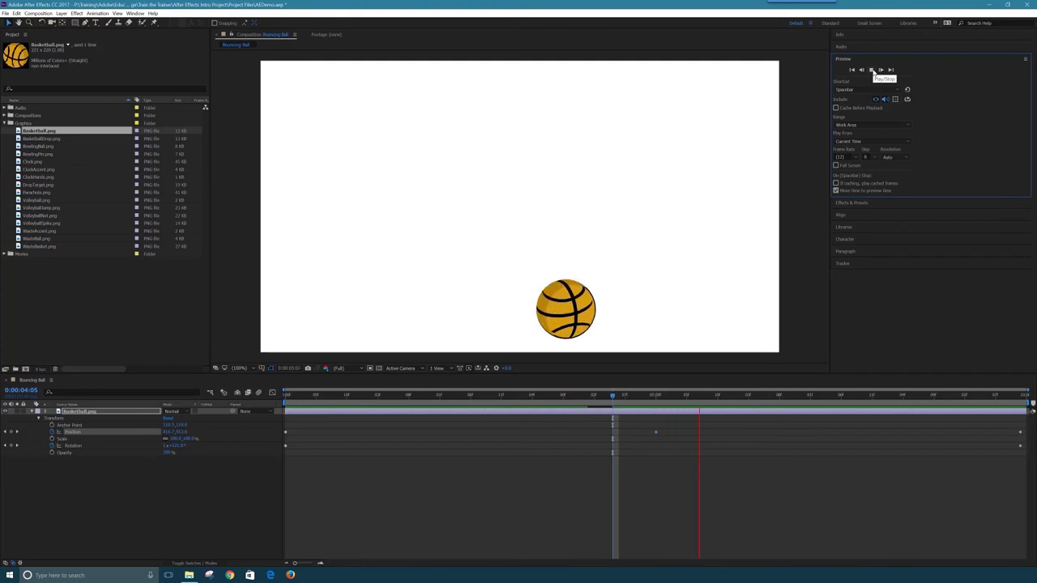
left_click(872, 70)
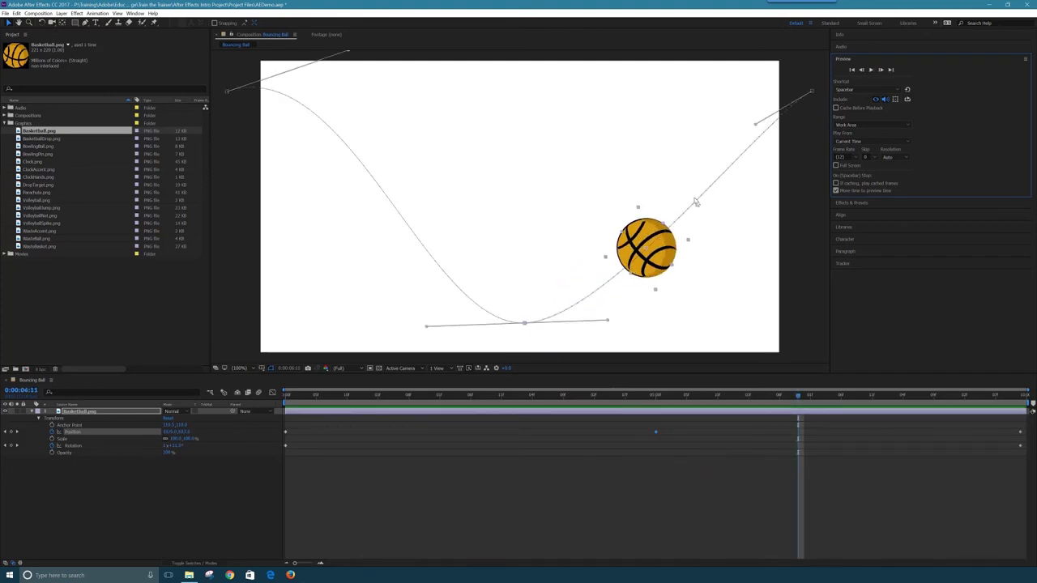
left_click_drag(798, 396, 656, 460)
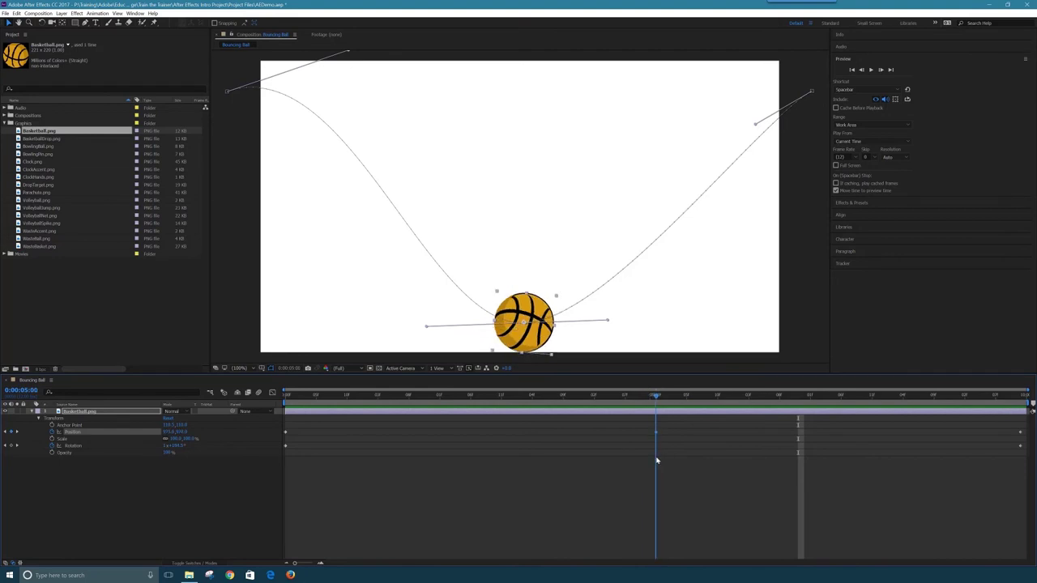
key("ctrl+z")
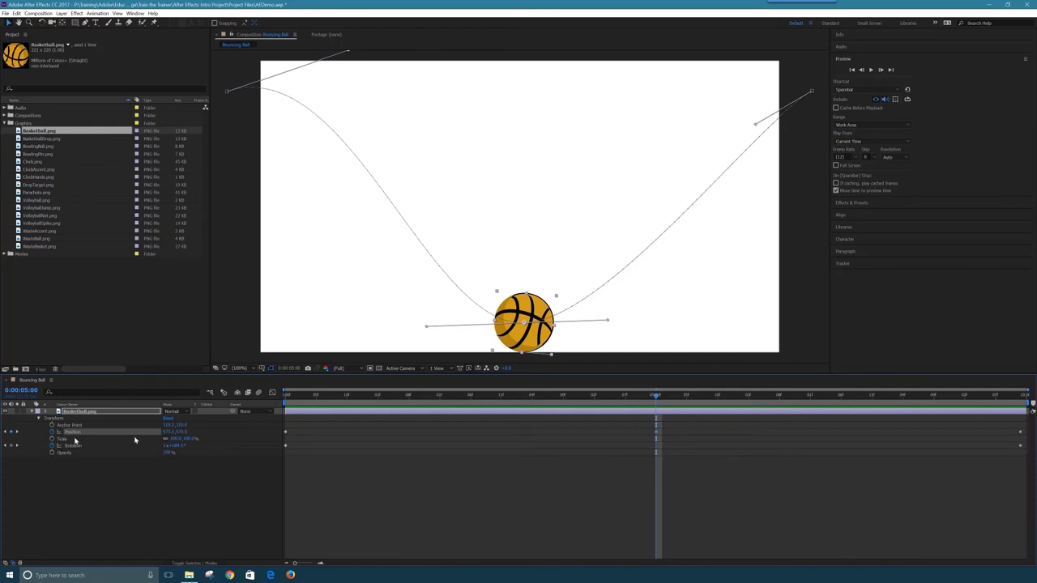
Add Scale keyframes at 100% for the basketball at 0:00:00:00 and 0:00:09:11
left_click_drag(658, 399, 245, 442)
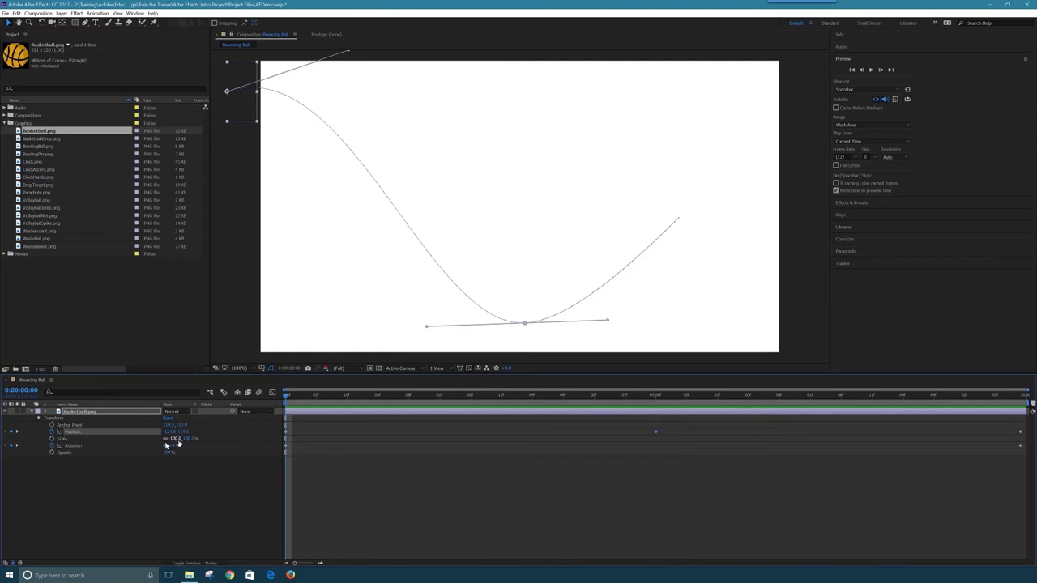
left_click(52, 439)
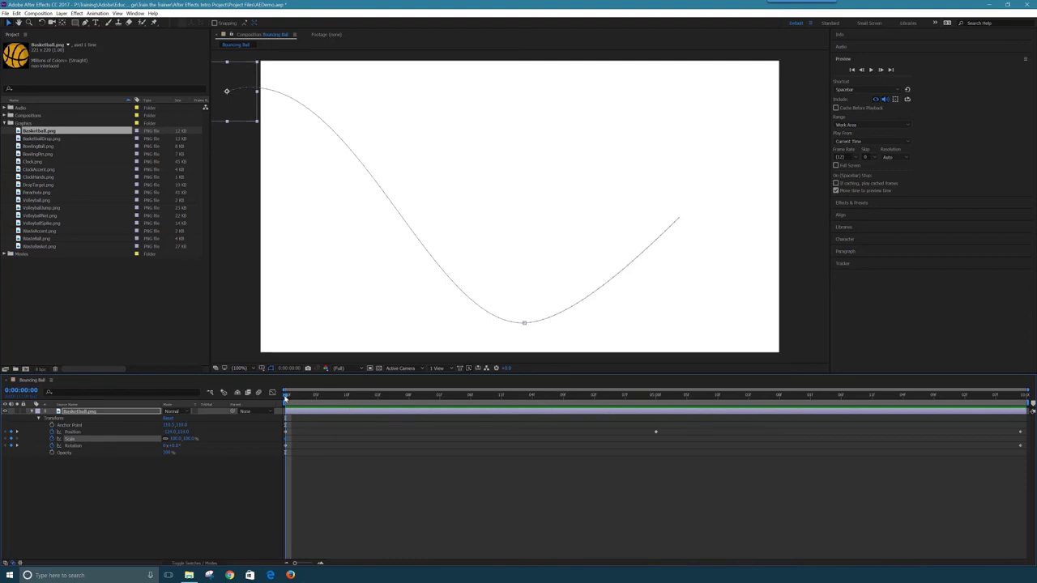
left_click_drag(285, 398, 1022, 501)
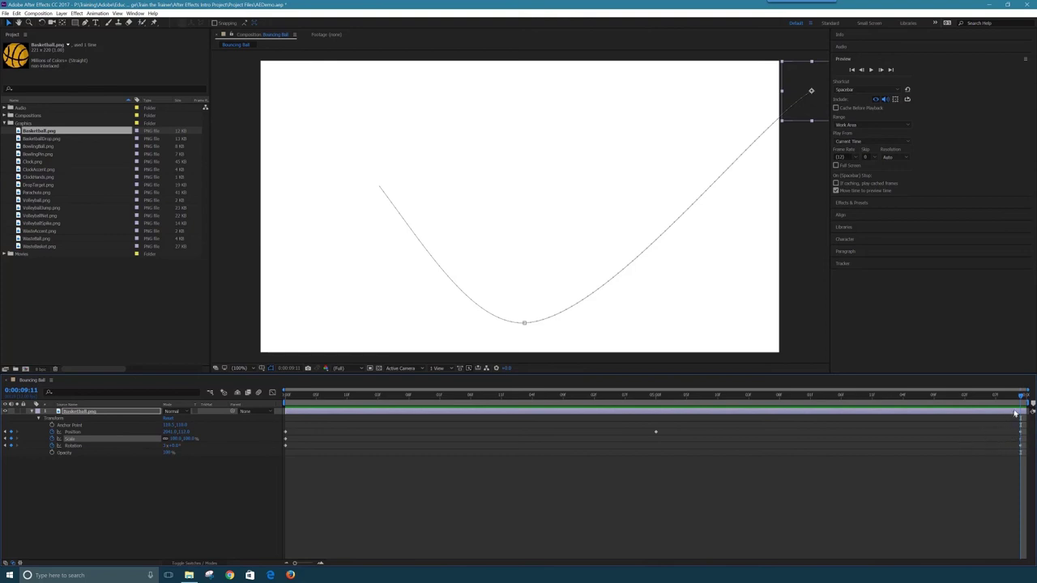
At 0:00:05:00, add a Scale keyframe and squash the basketball vertically to about 83%, keeping its horizontal scale at 100%
key("Home")
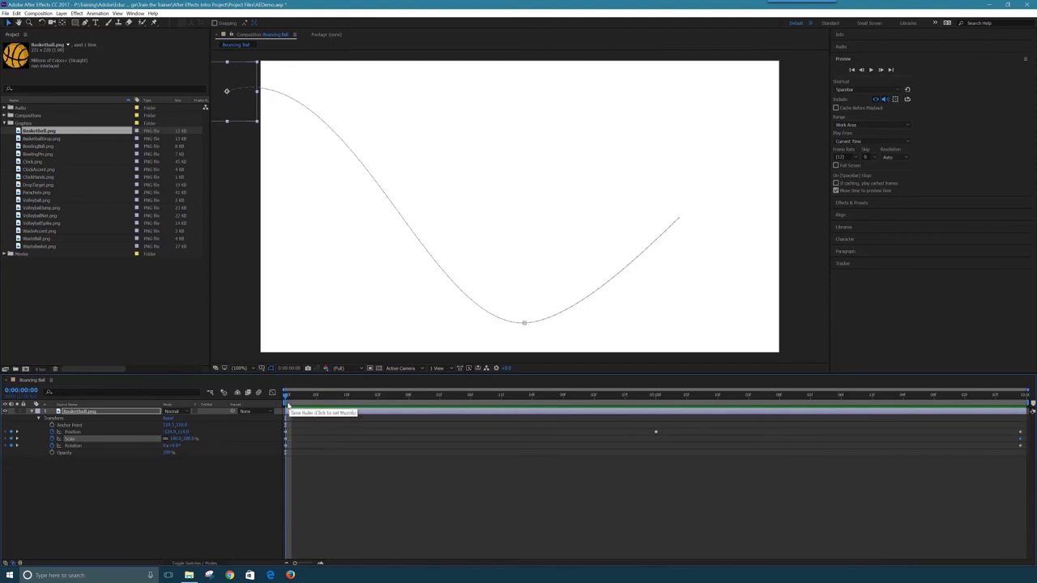
left_click_drag(285, 398, 655, 443)
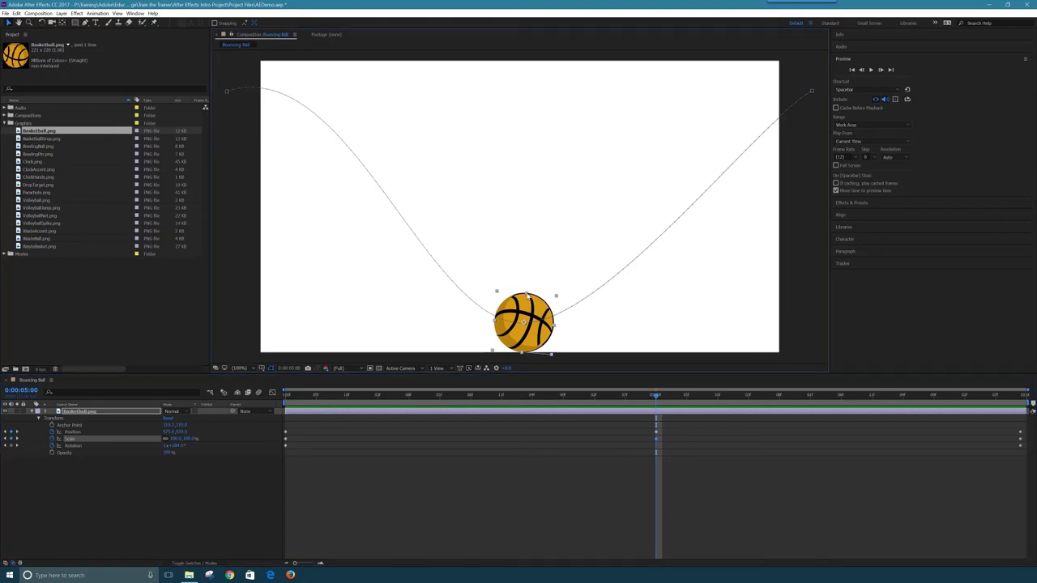
left_click_drag(528, 296, 526, 301)
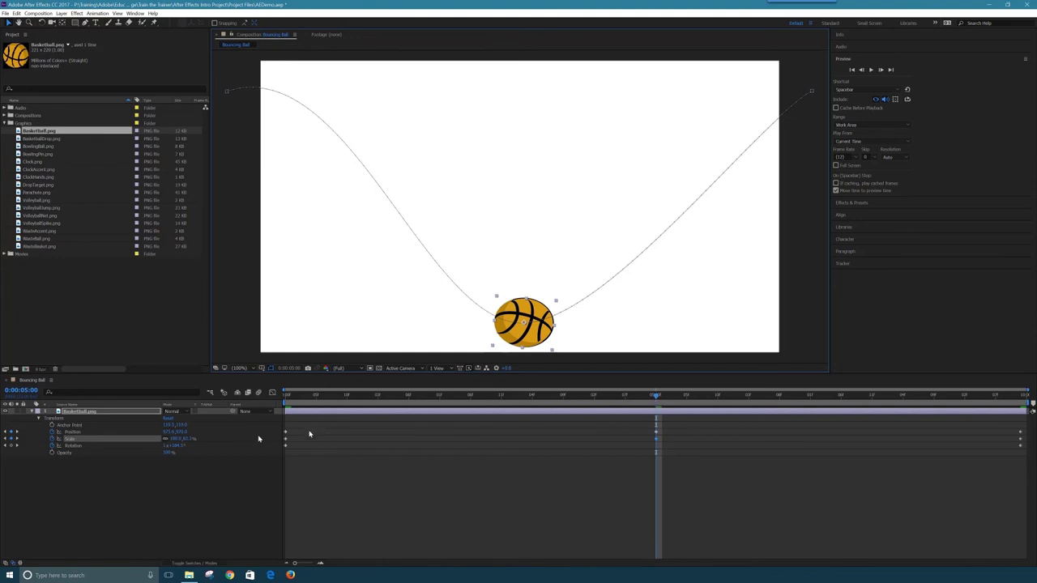
left_click(186, 439)
key("Return")
Play the animation from 0:00:00:00 to check the squash effect
left_click_drag(657, 397, 286, 402)
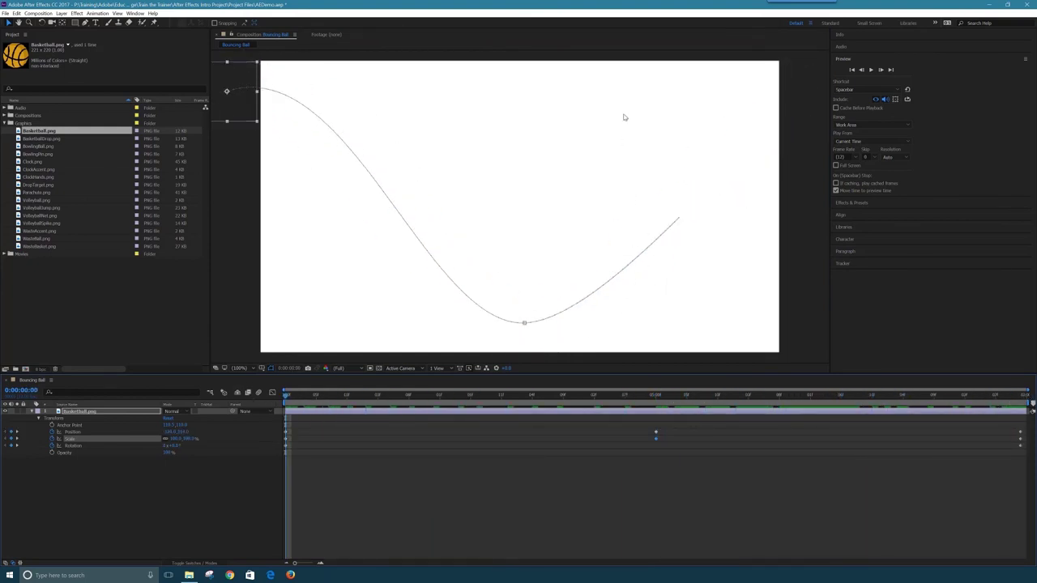
left_click(872, 72)
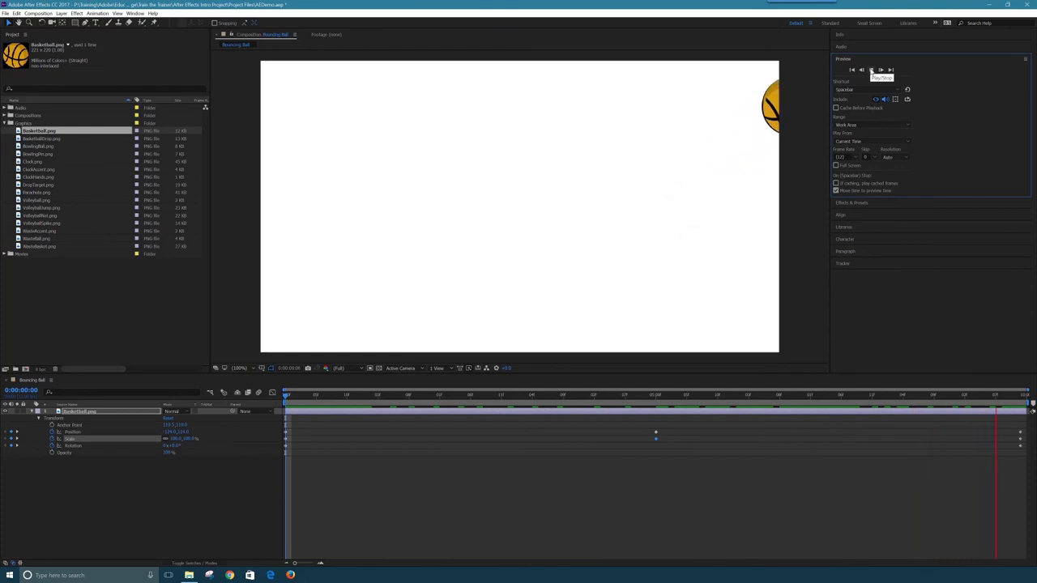
left_click(872, 71)
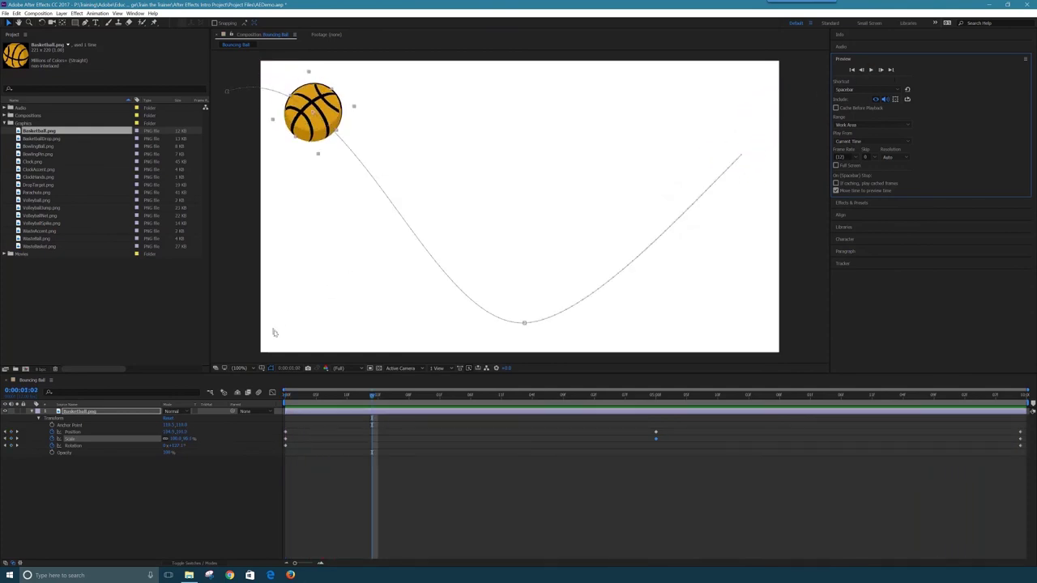
Move the basketball's first Scale keyframe to 0:00:04:07, shortly before the bounce
left_click_drag(373, 395, 656, 424)
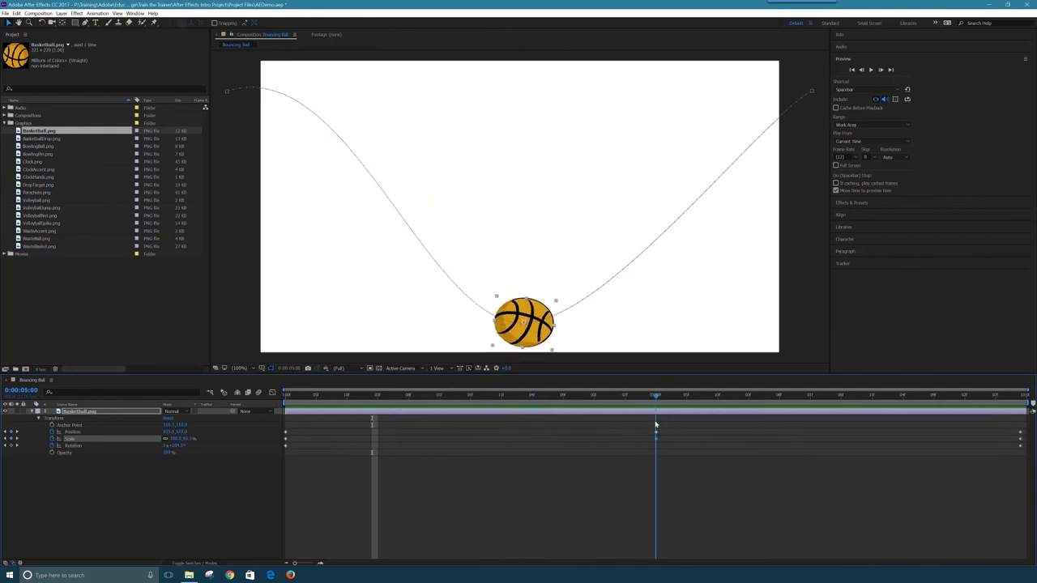
left_click_drag(656, 425, 625, 427)
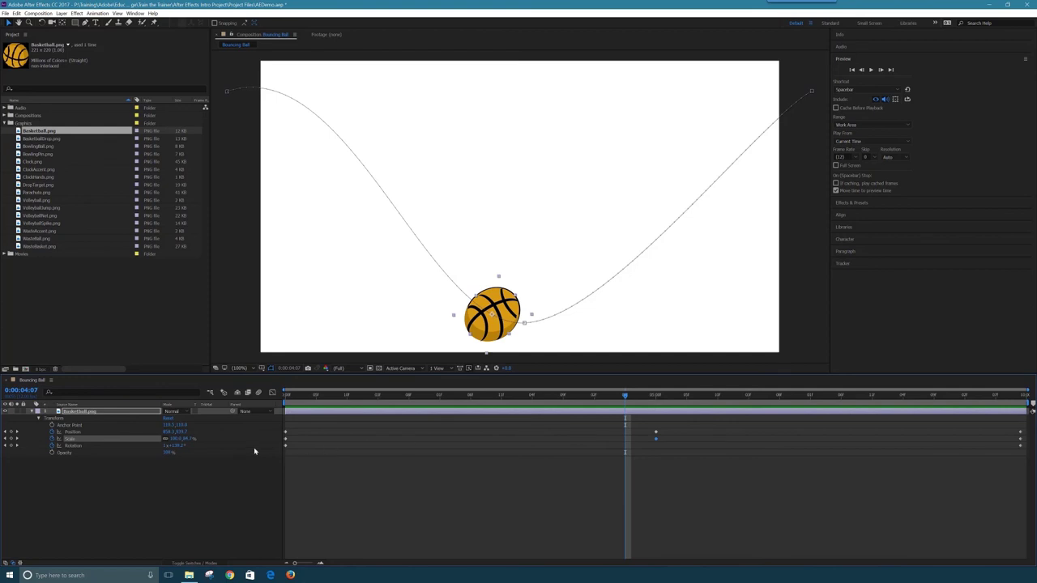
left_click(286, 439)
left_click_drag(285, 441, 632, 460)
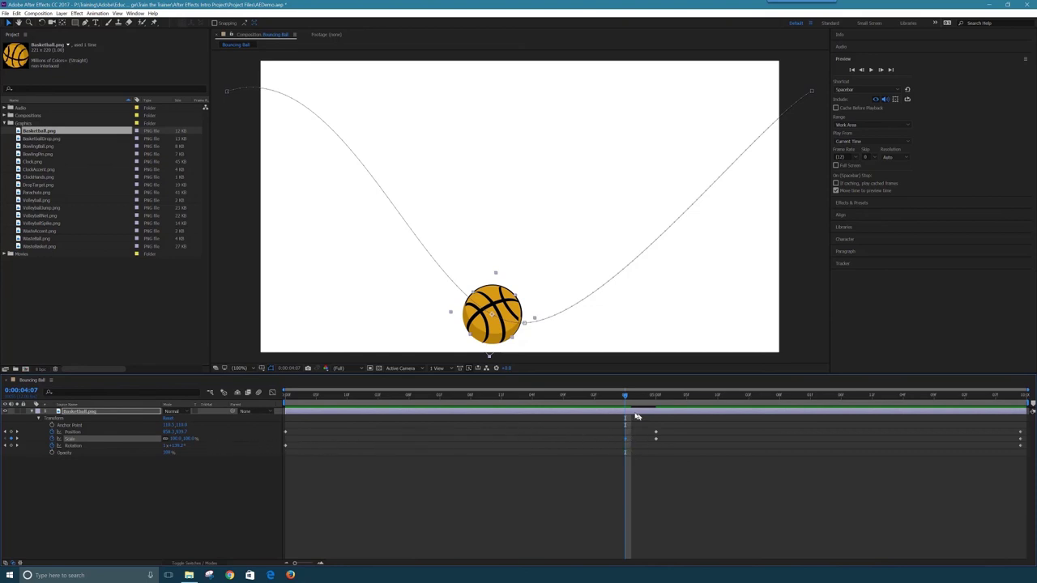
Move the basketball's last Scale keyframe to 0:00:05:10, shortly after the bounce
left_click_drag(625, 398, 688, 416)
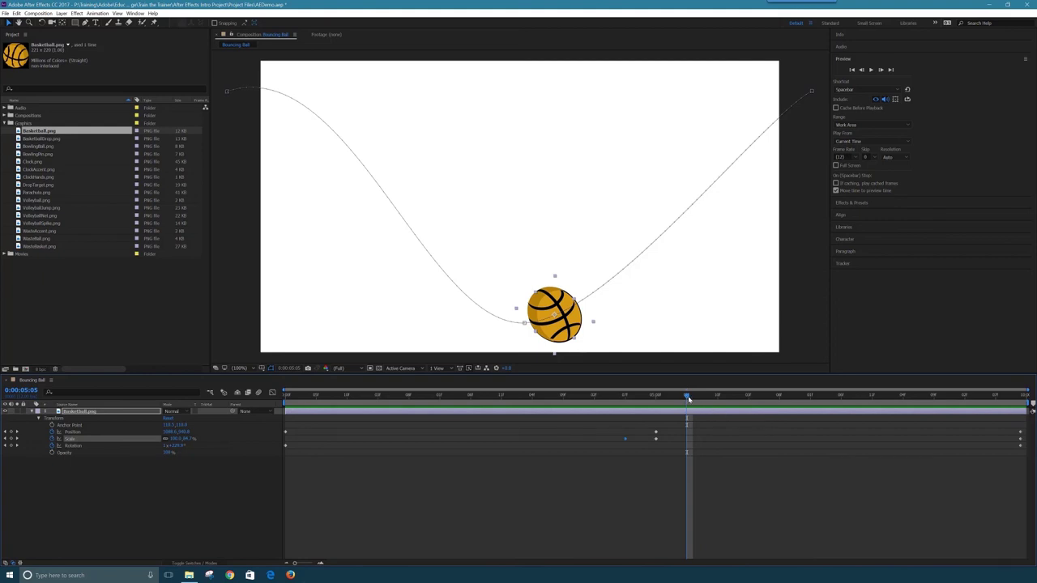
left_click_drag(688, 399, 720, 401)
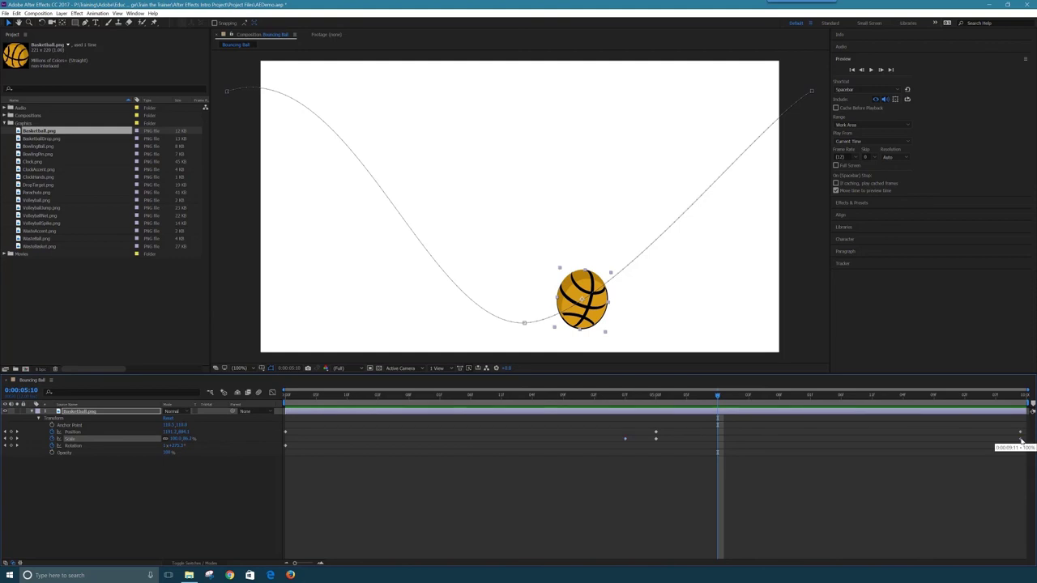
left_click_drag(1020, 441, 718, 446)
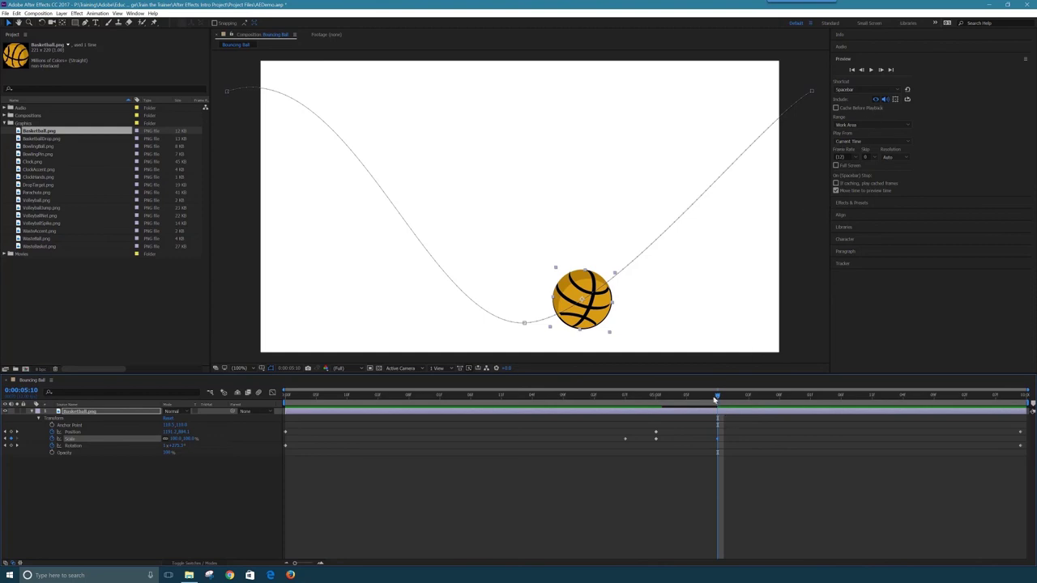
Preview the animation from the start to check the retimed squash and stretch at the bounce
key("Home")
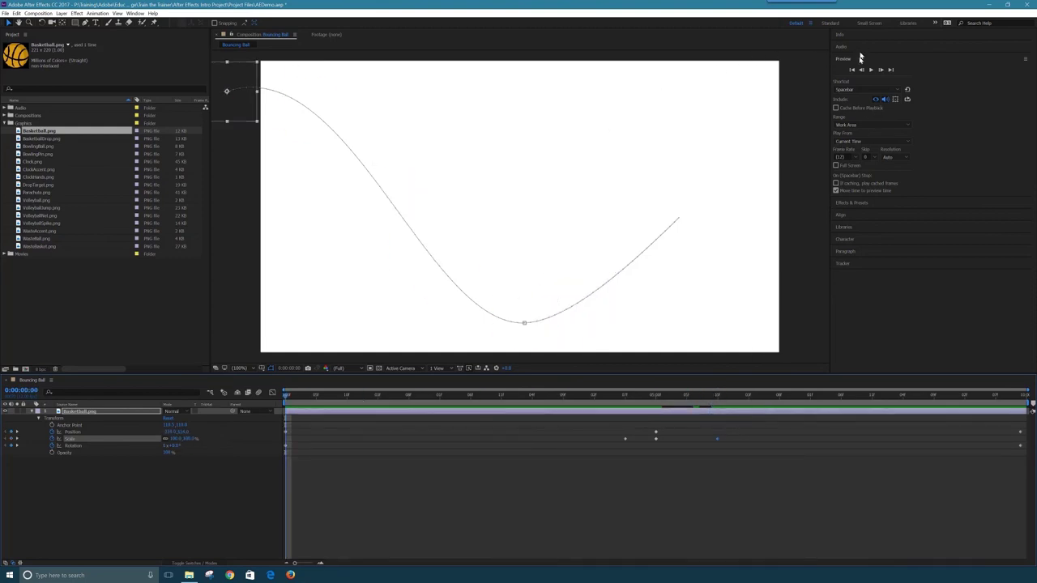
left_click(872, 71)
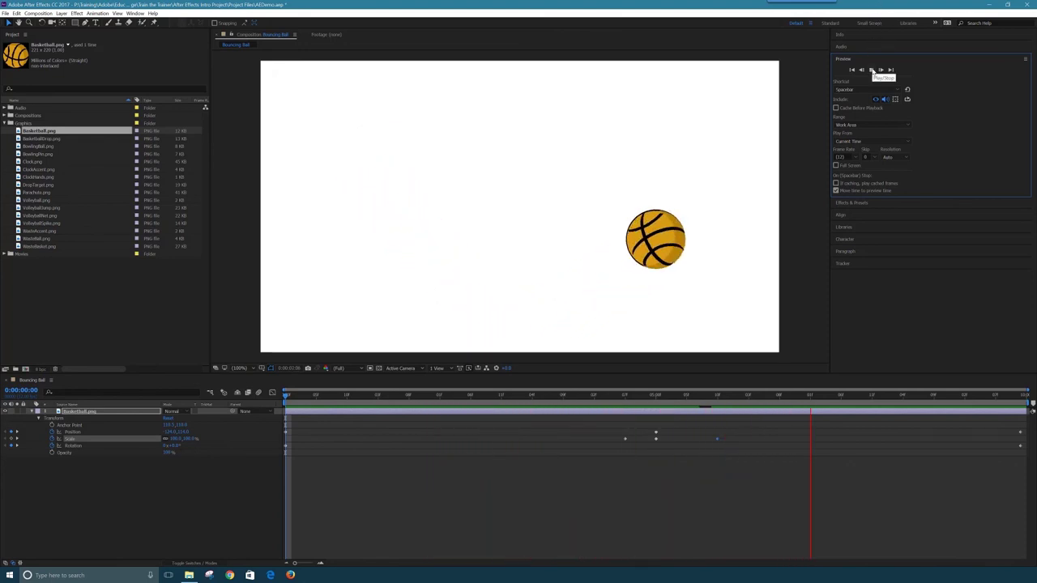
left_click(870, 71)
Return the current time to 0:00:00:00 and save the project
left_click_drag(824, 400, 285, 397)
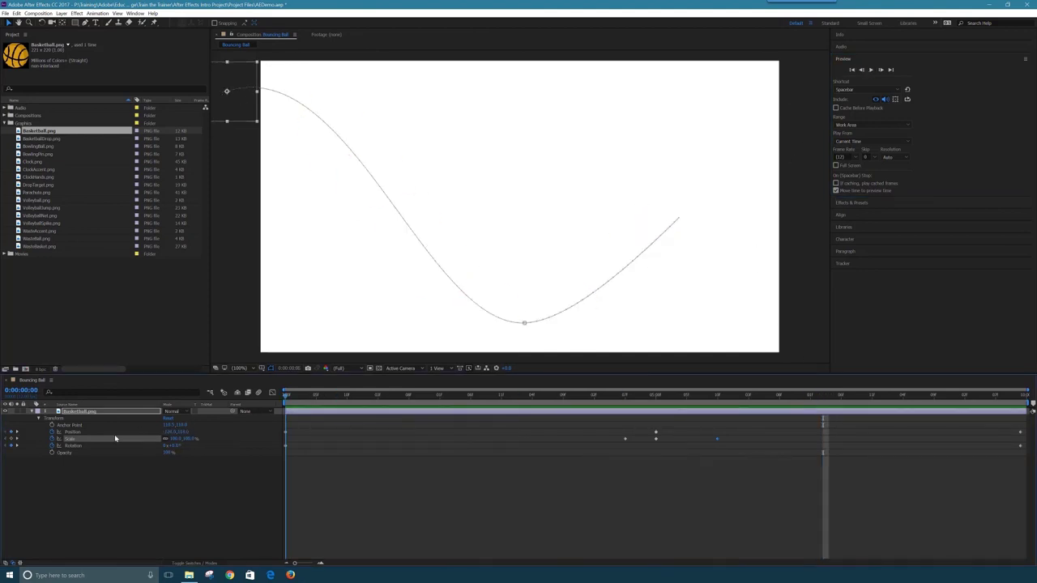
left_click(6, 14)
left_click(21, 96)
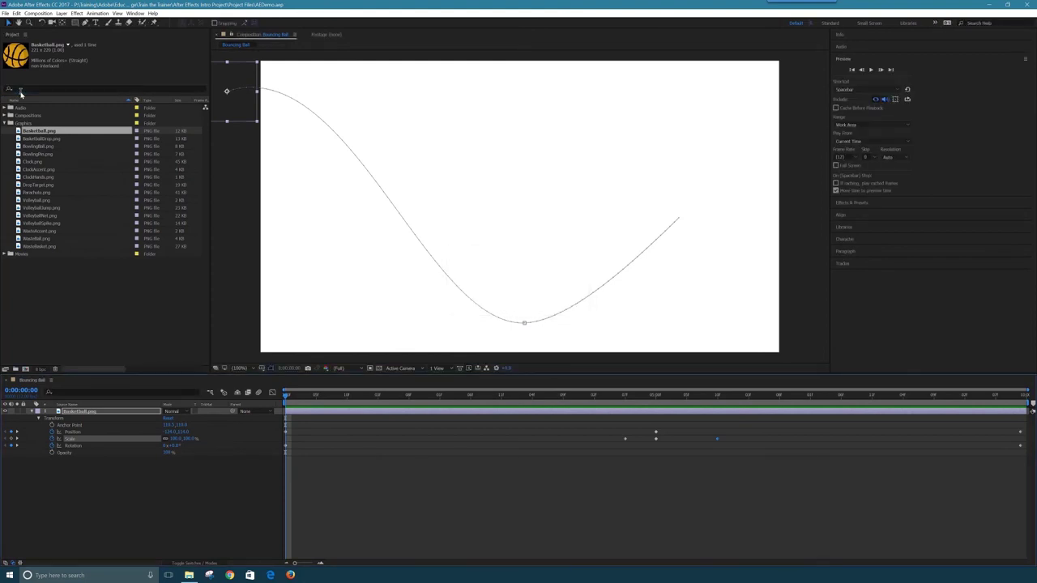
Send the Bouncing Ball composition to Adobe Media Encoder, render it as H.264 with the Match Source - High bitrate preset, and close the encoder
left_click(6, 14)
mouse_move(33, 144)
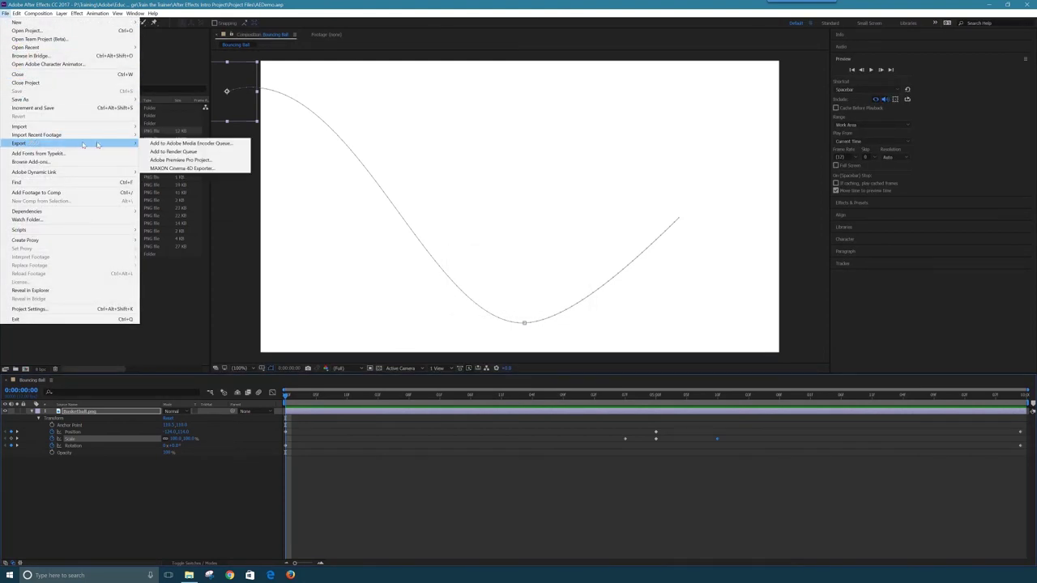
left_click(201, 144)
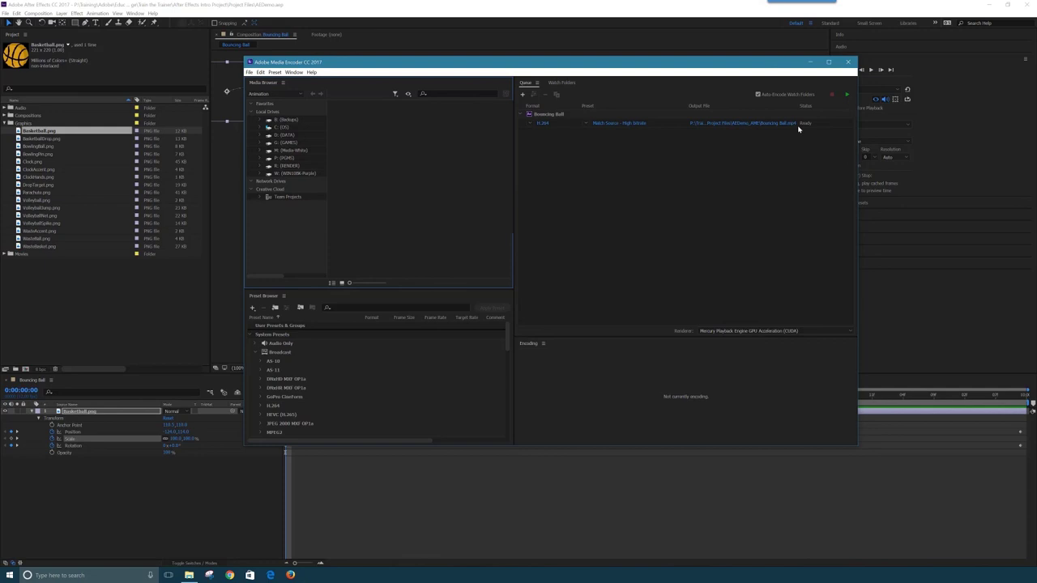
left_click(847, 94)
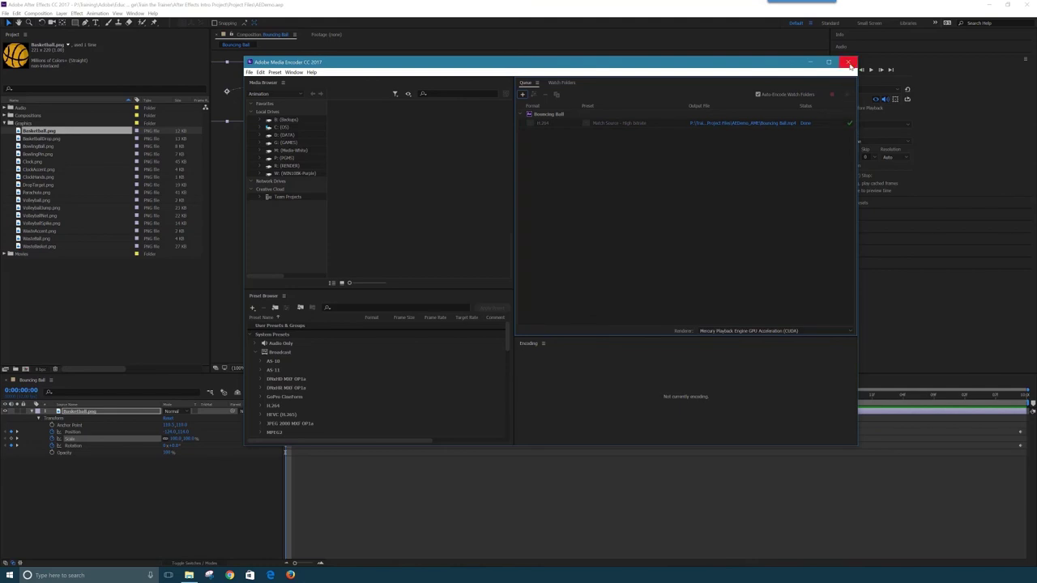
left_click(849, 63)
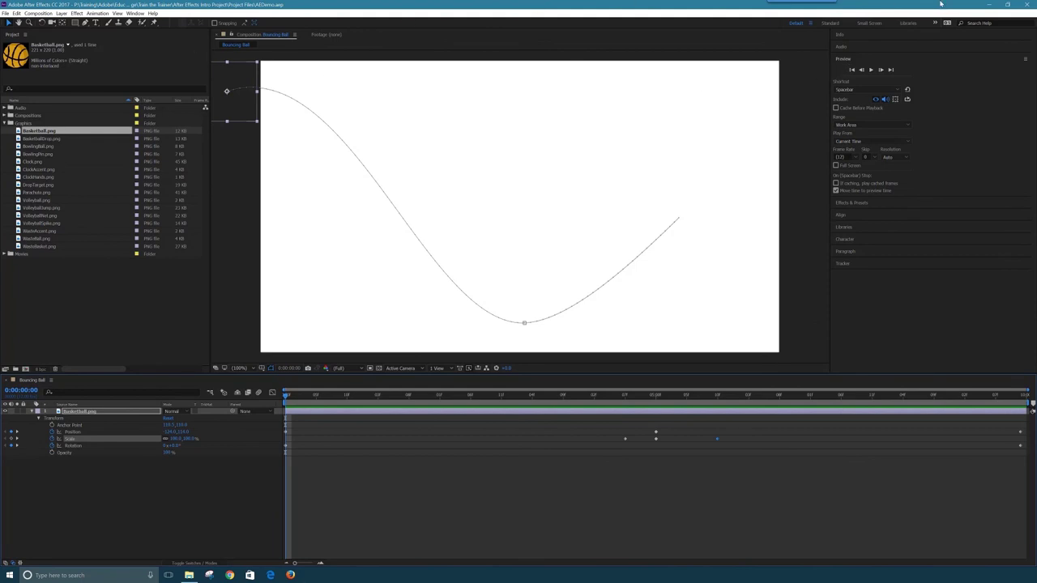
Switch to File Explorer and play the rendered Bouncing Ball video from the AEDemo_AME folder inside Project Files
key("alt+Tab")
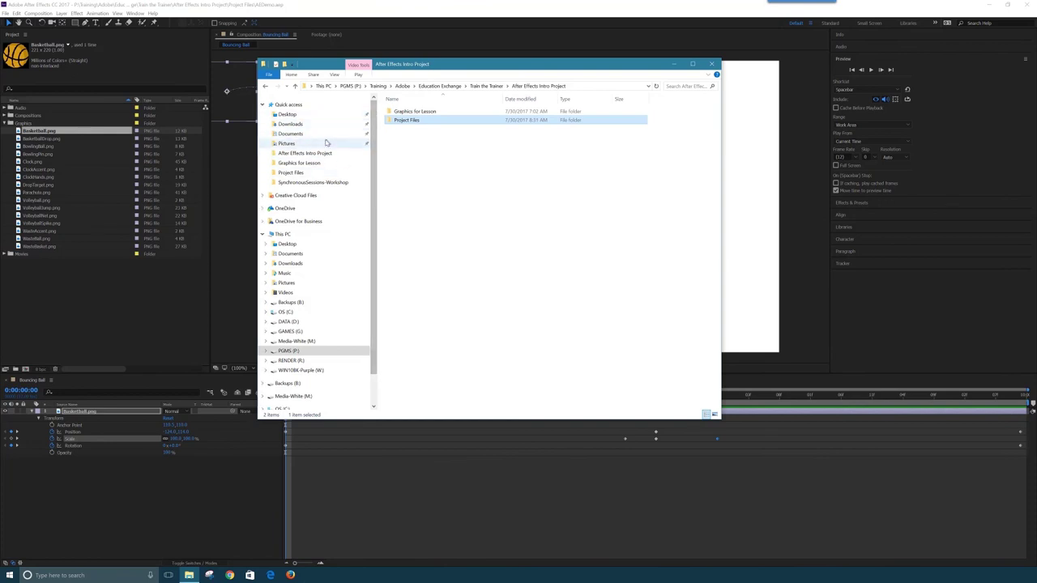
left_click(296, 172)
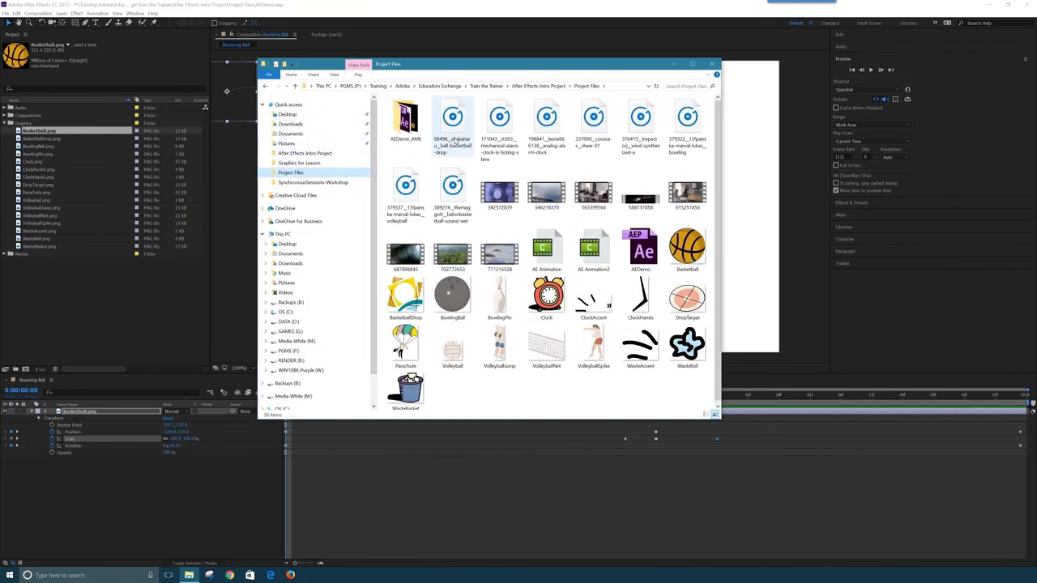
double_click(408, 120)
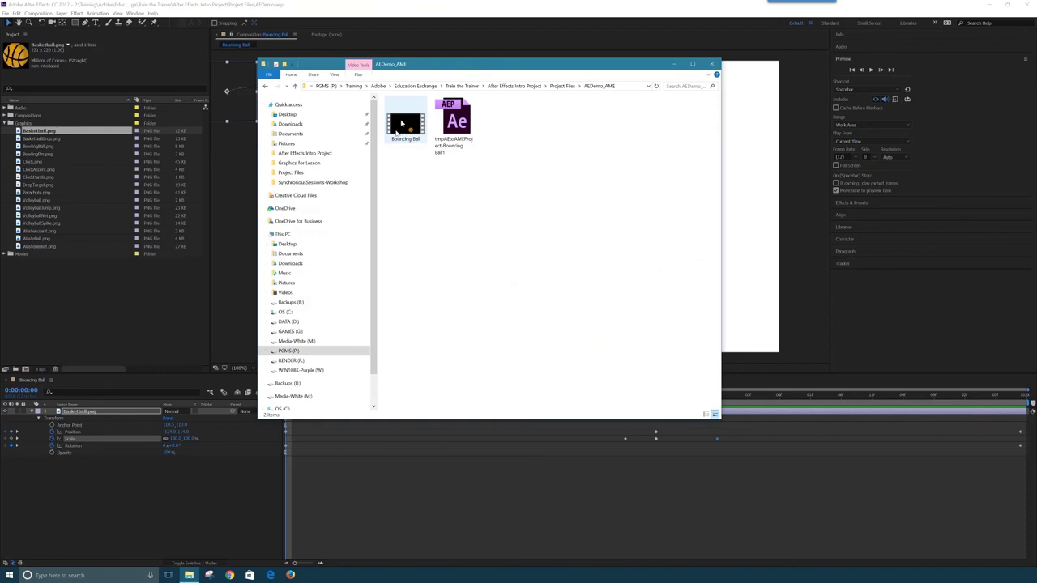
double_click(408, 126)
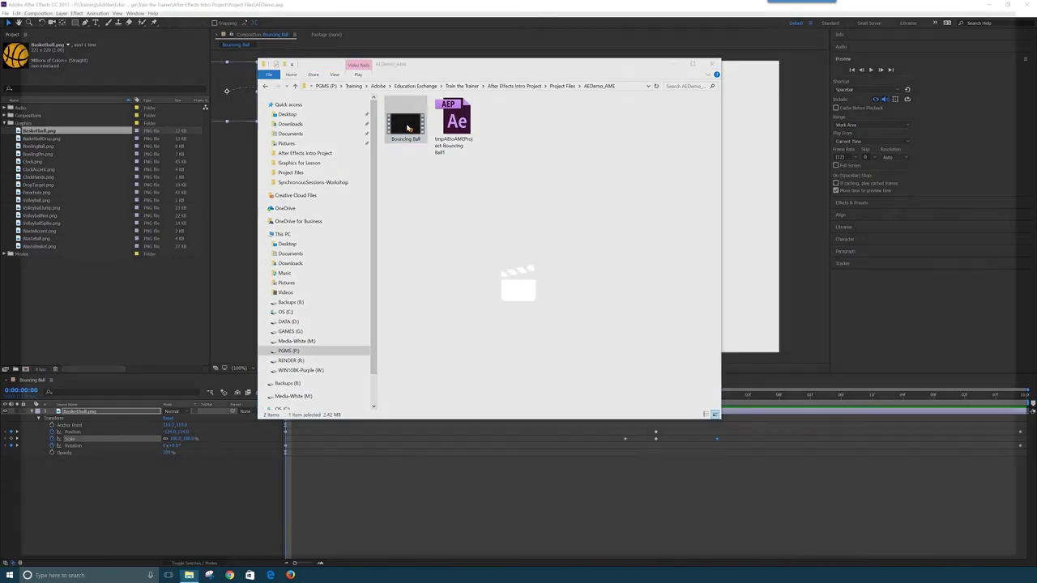